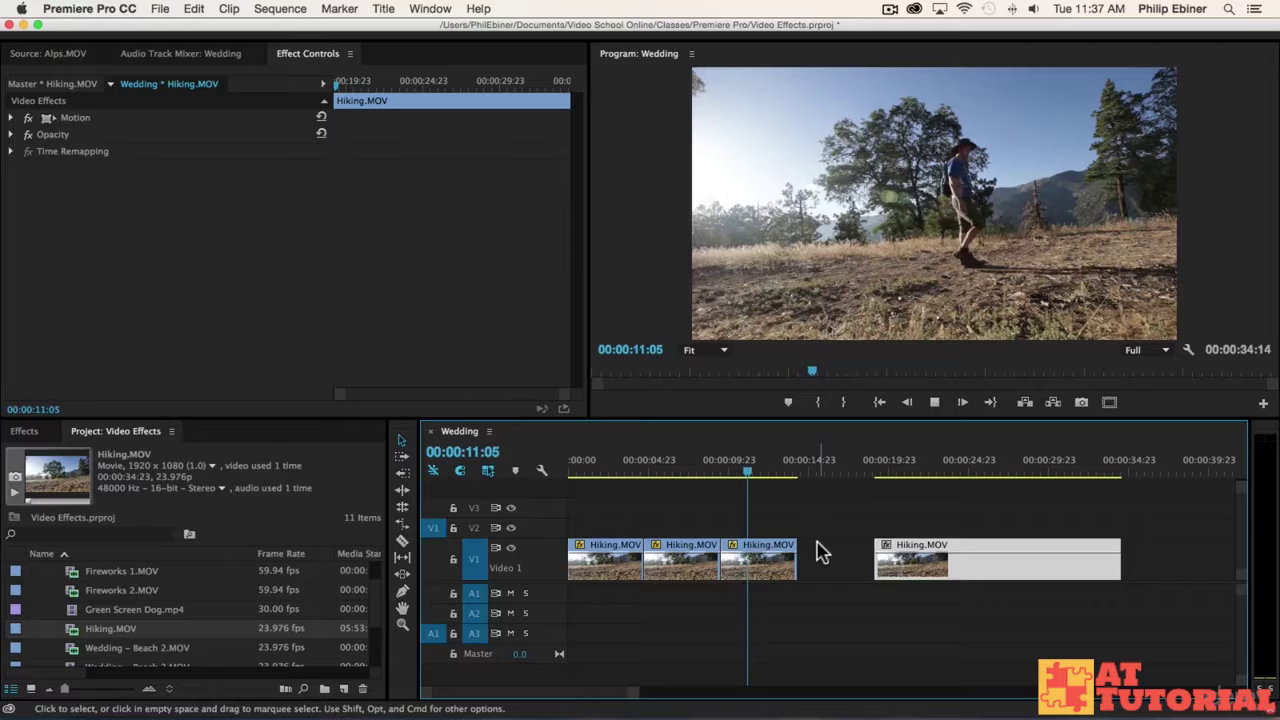
Step: Play the three speed-changed Hiking.MOV clips and the single unedited Hiking.MOV clip to compare their pacing
left_click(570, 473)
key("space")
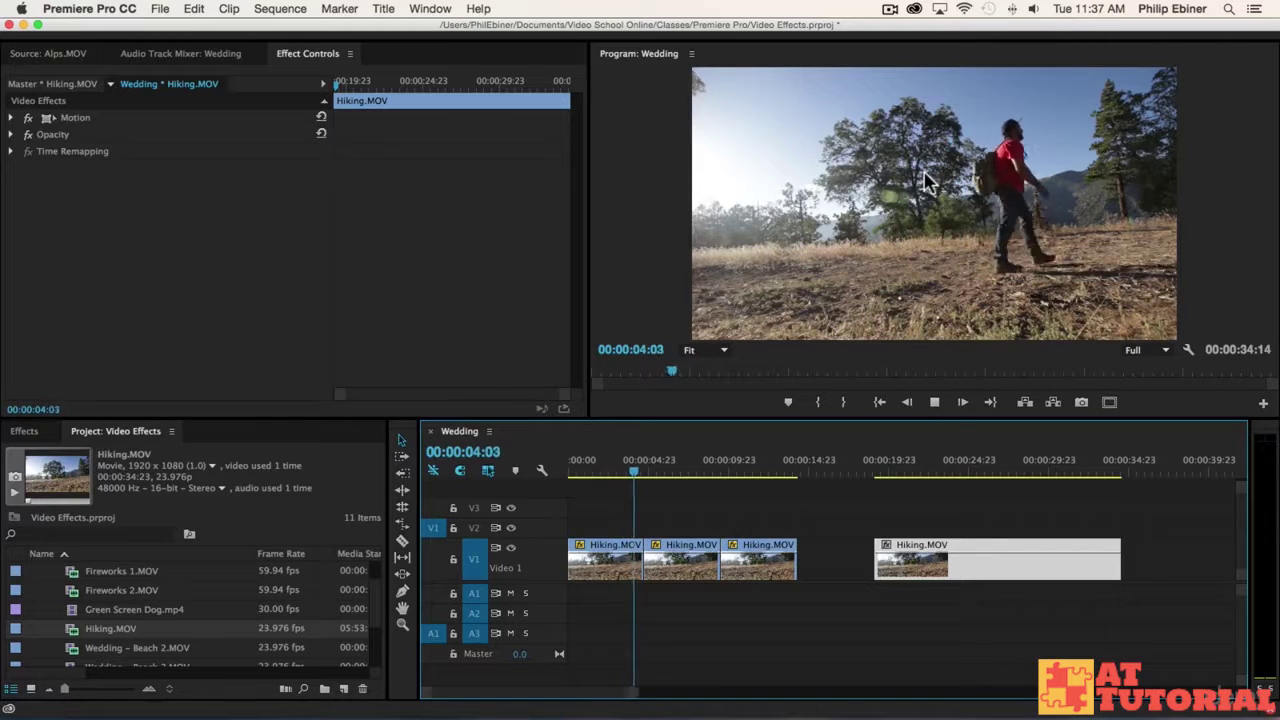
key("space")
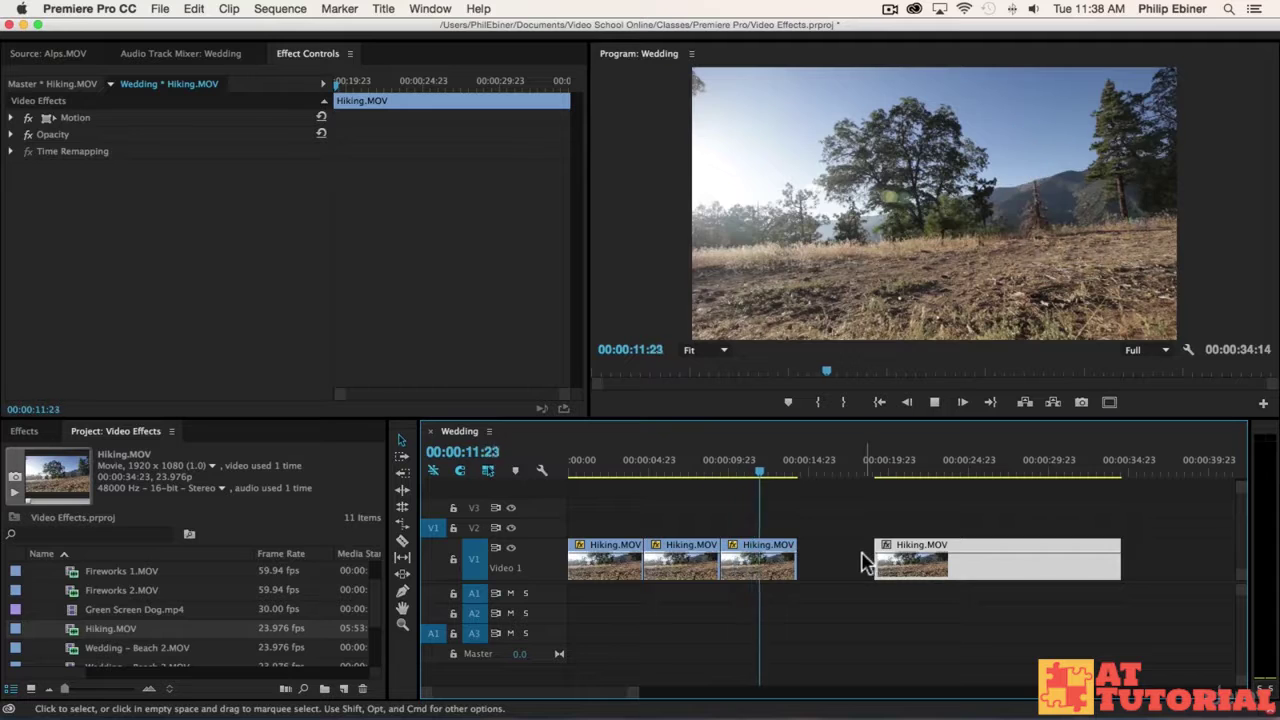
left_click(886, 472)
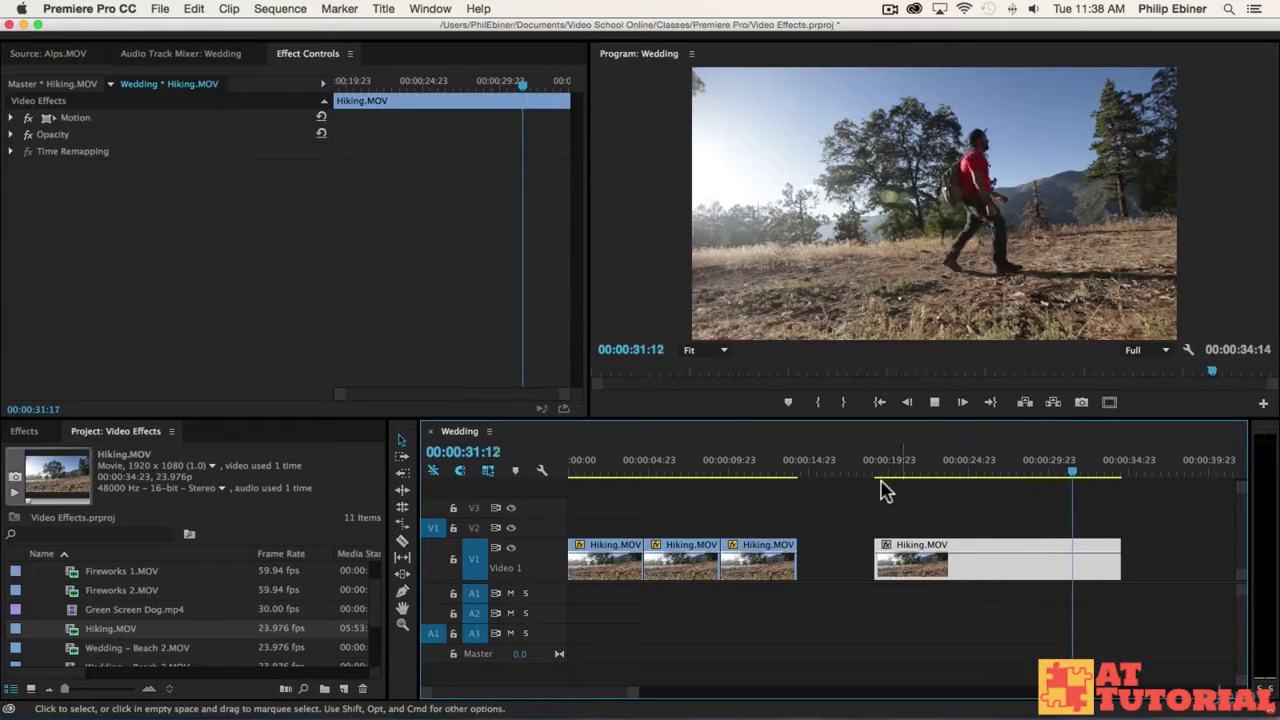
key("space")
key("Home")
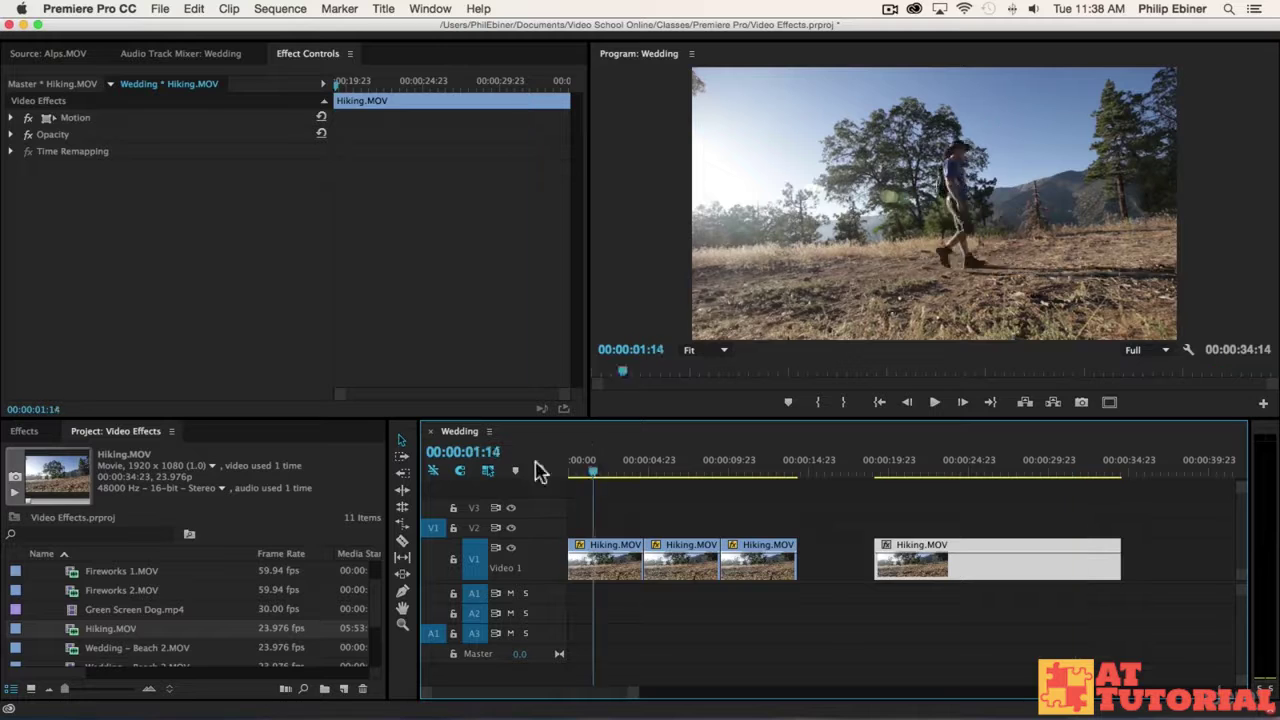
key("space")
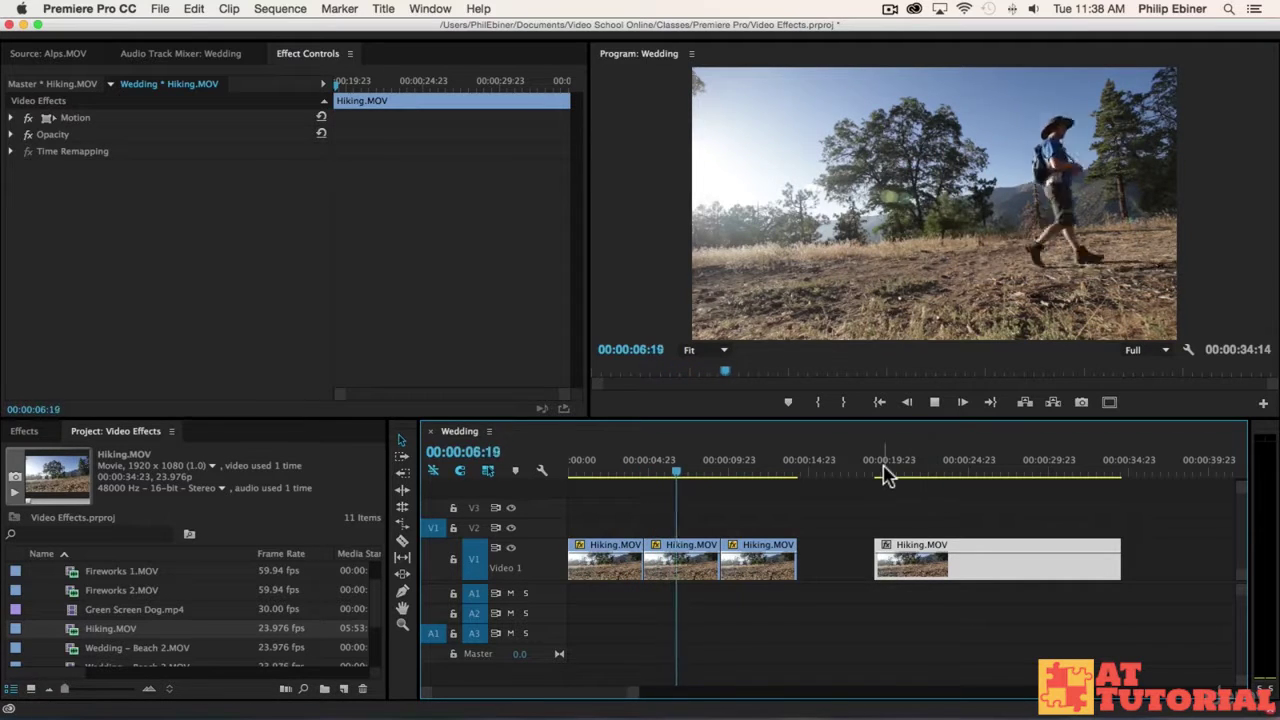
key("space")
Step: Move the three example clips further along track V1 to about 00:00:37 and place the unedited Hiking.MOV clip at the sequence start
left_click_drag(818, 528, 1184, 562)
left_click_drag(925, 573, 605, 571)
key("Home")
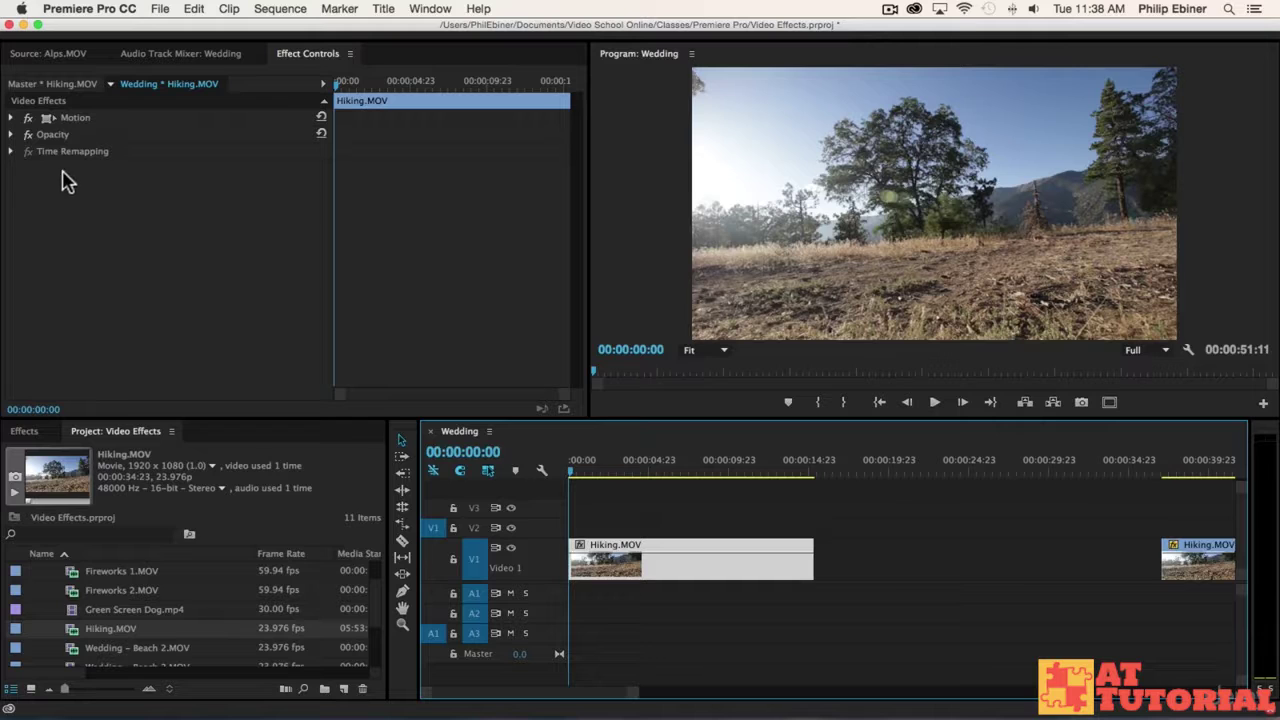
Step: Expand Time Remapping for the clip and add Speed keyframes at 00:00:02:21 and 00:00:04:22 around the first hiker's mid-frame walk
left_click(8, 158)
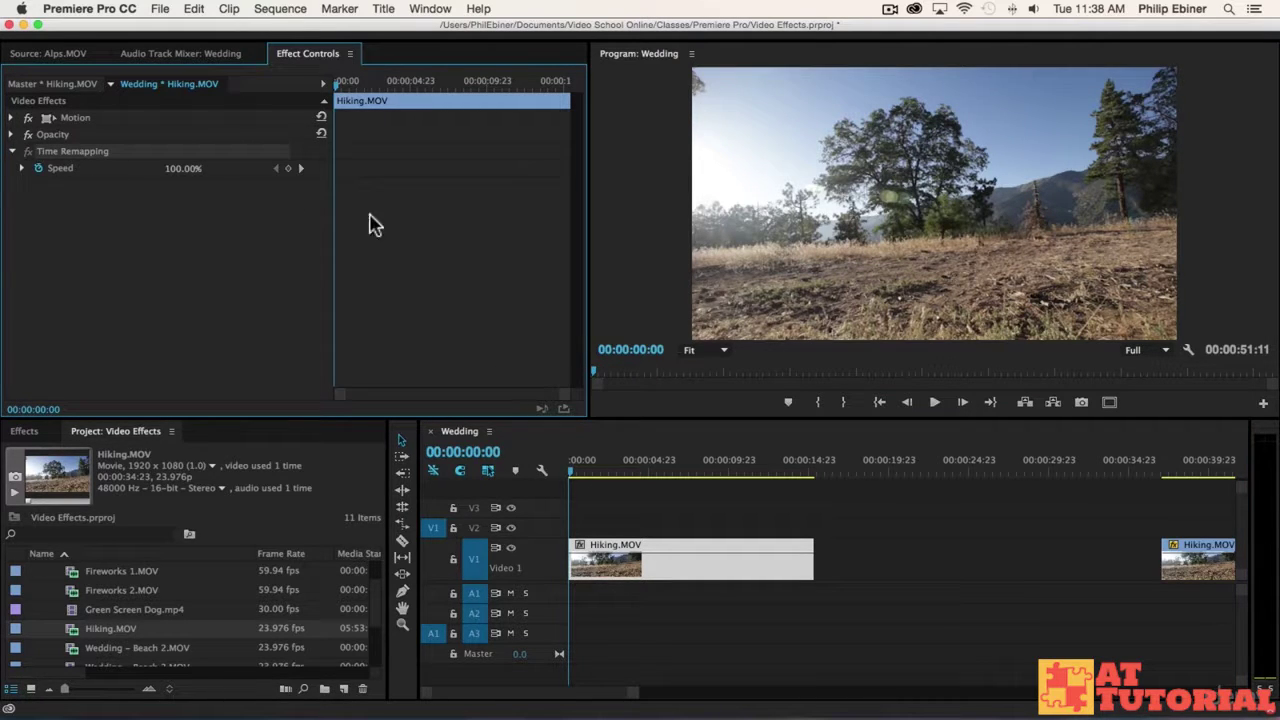
key("space")
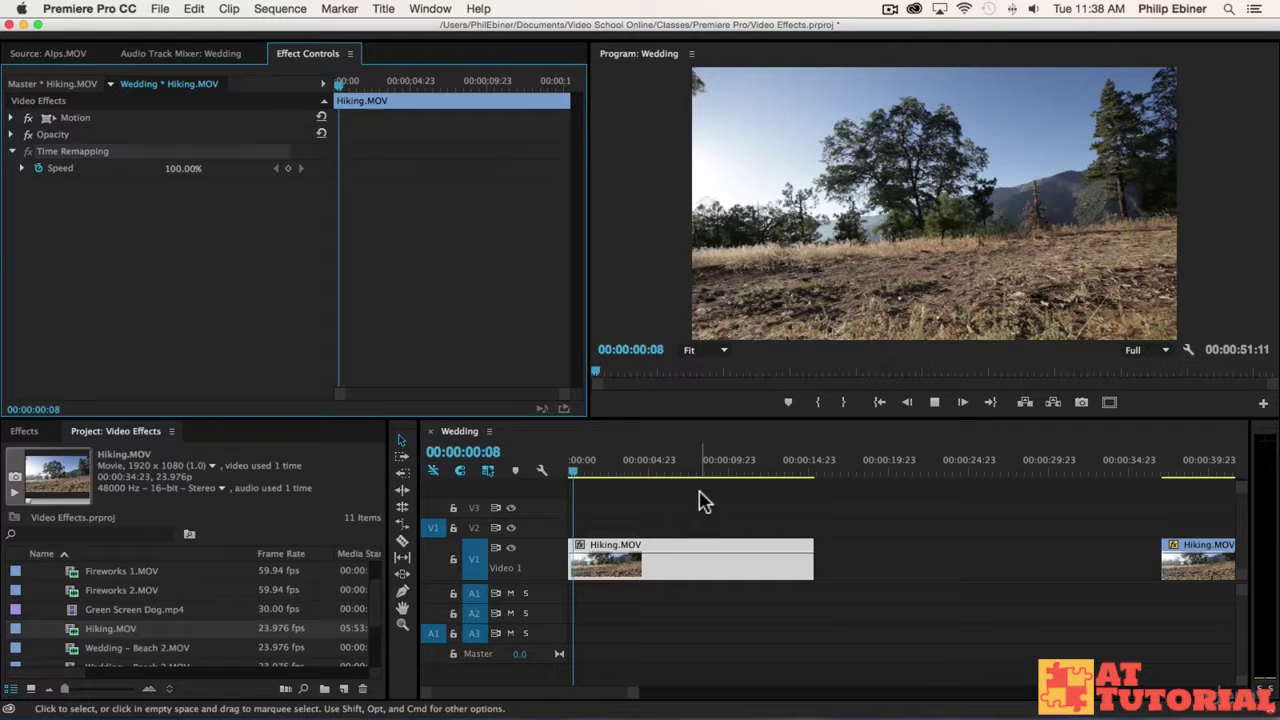
key("space")
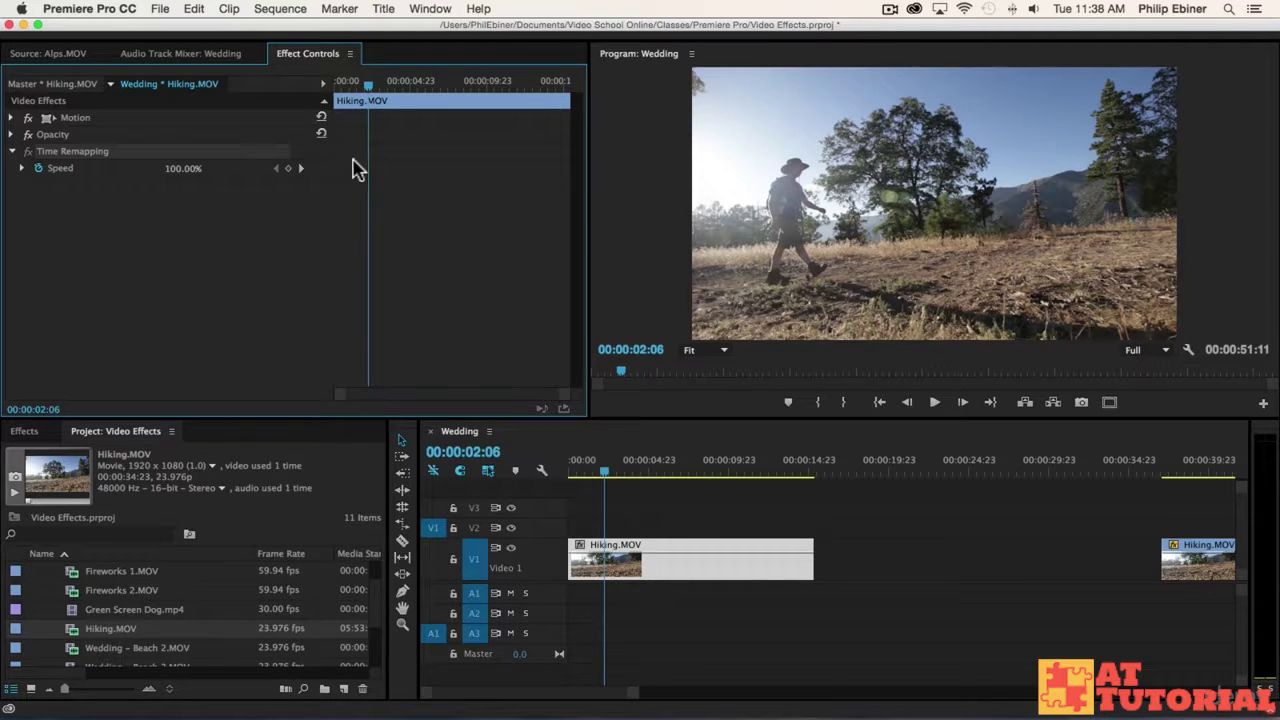
mouse_move(368, 88)
left_mouse_down()
mouse_move(394, 90)
mouse_move(335, 97)
mouse_move(380, 102)
left_mouse_up()
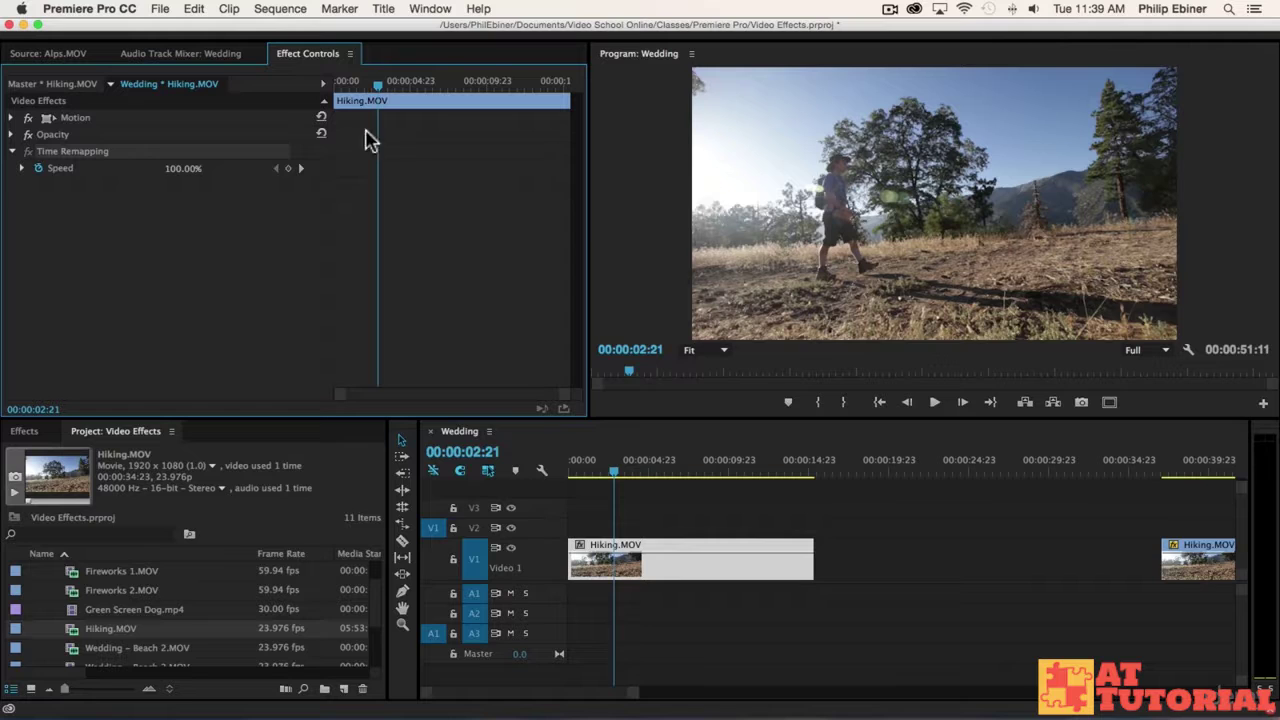
left_click_drag(379, 87, 411, 84)
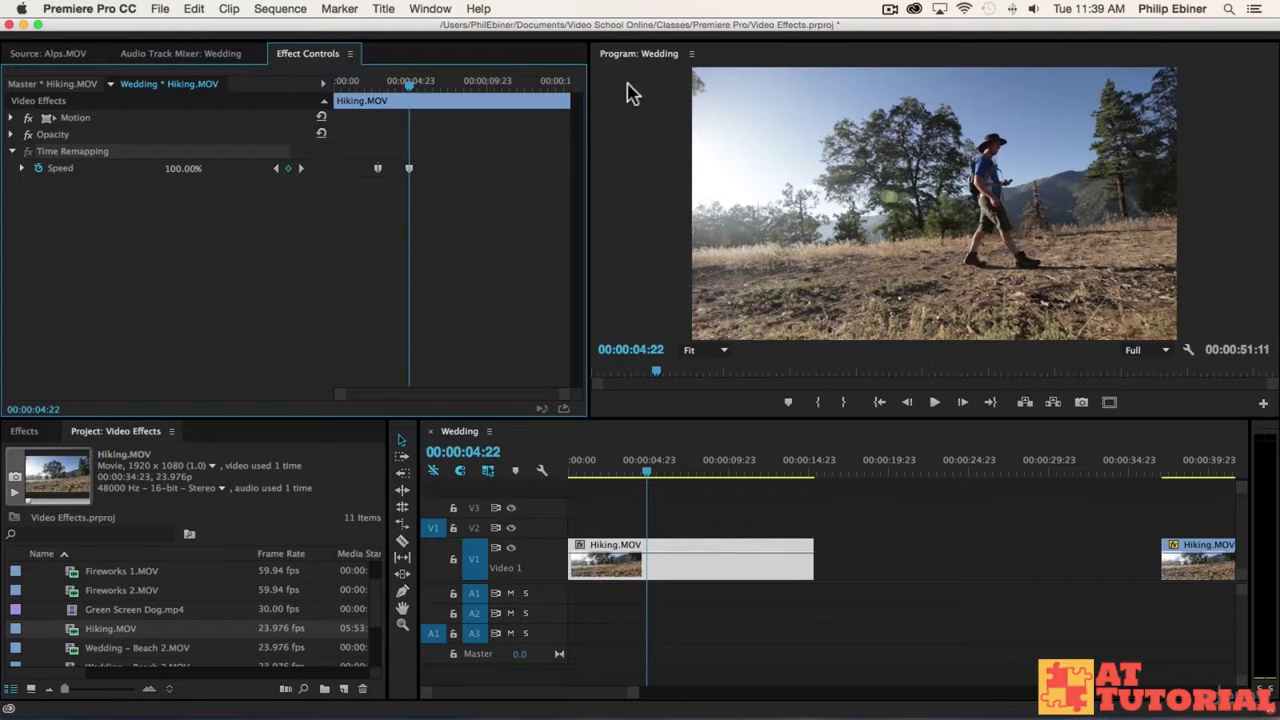
Step: Add Speed keyframes at 00:00:10:22 and 00:00:12:17 around the second hiker's walk, and expand the speed graph
left_click_drag(418, 92, 505, 100)
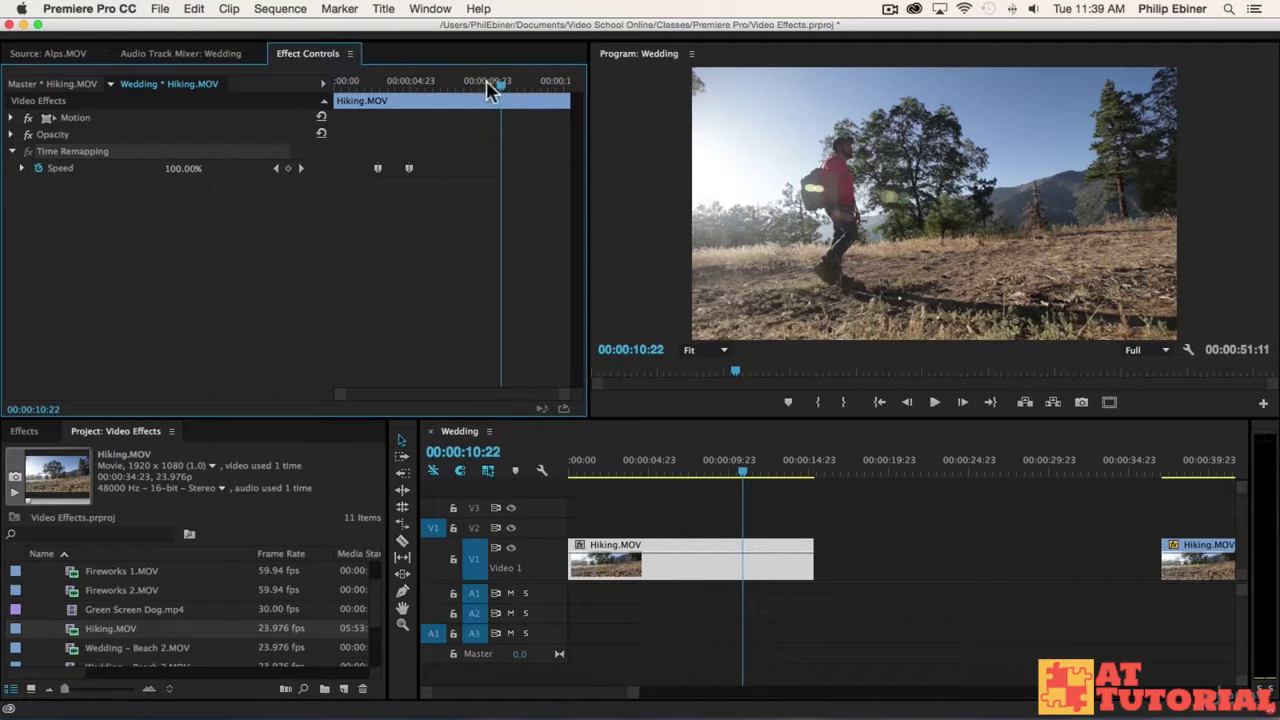
left_click_drag(503, 92, 530, 95)
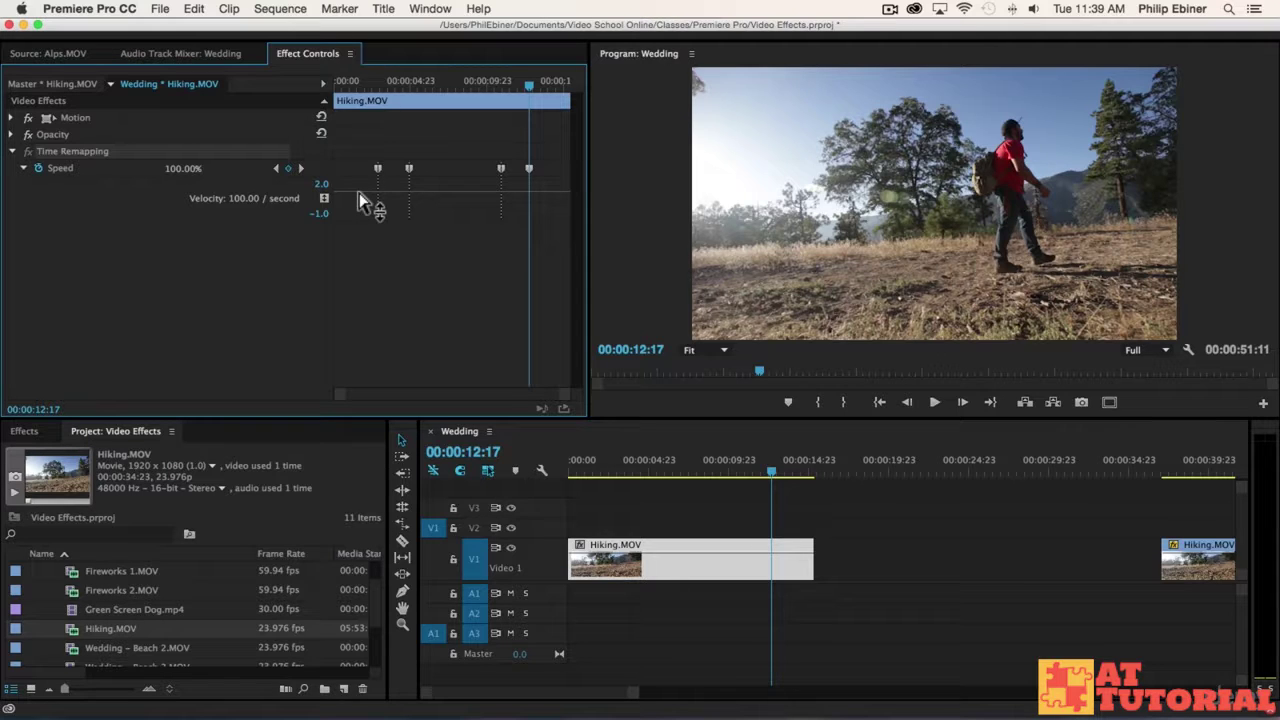
key("cmd+s")
Step: Raise the clip's speed before the first keyframe to 360% and play back the opening to check it
left_click(352, 85)
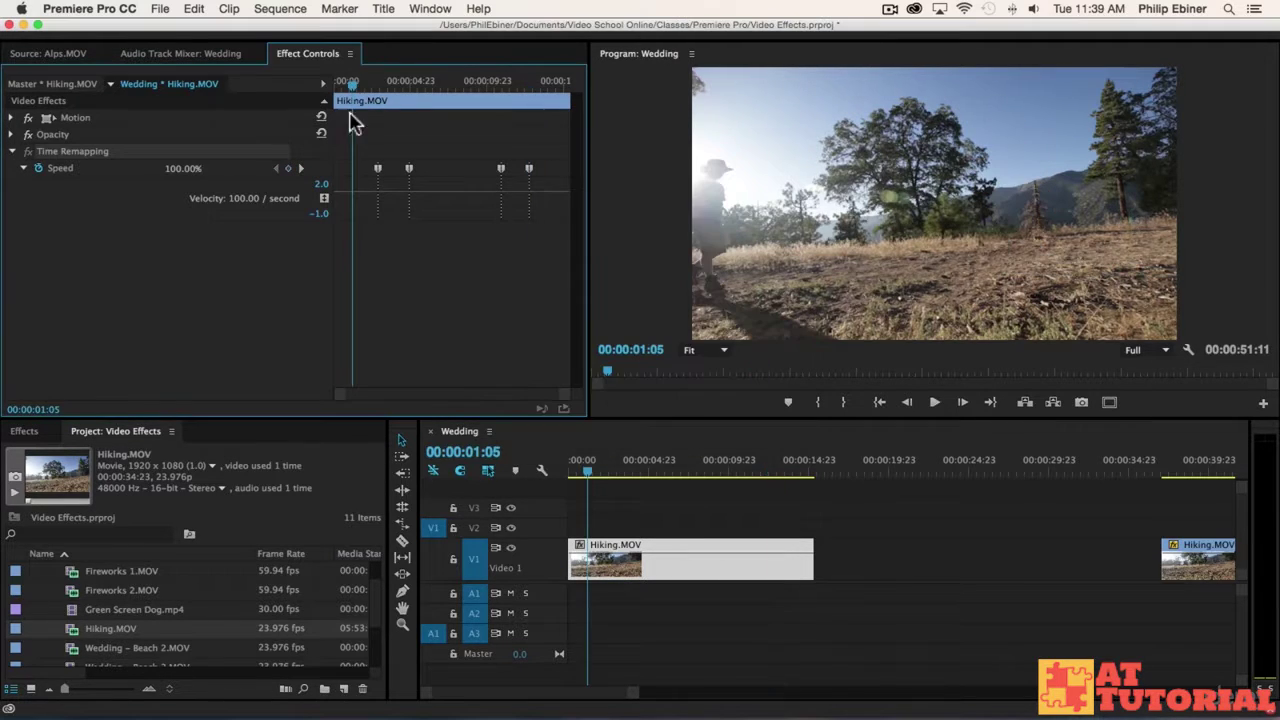
left_click_drag(362, 192, 362, 206)
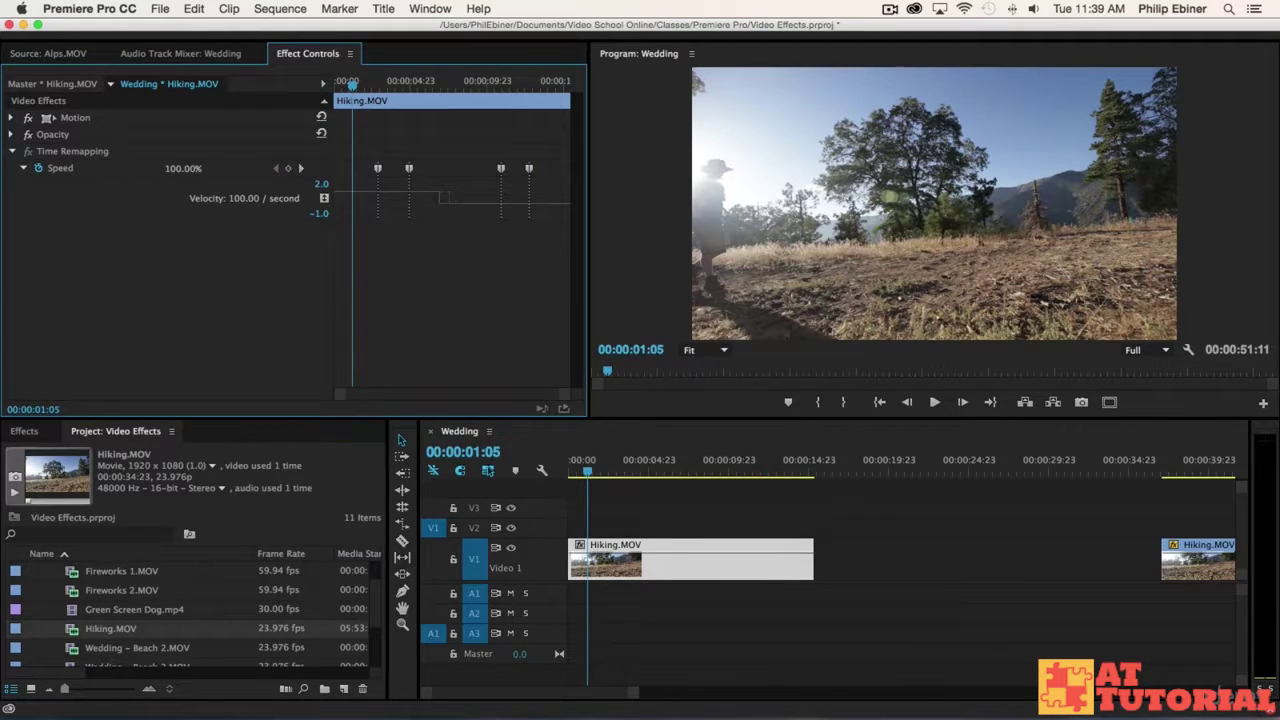
left_click_drag(362, 110, 359, 32)
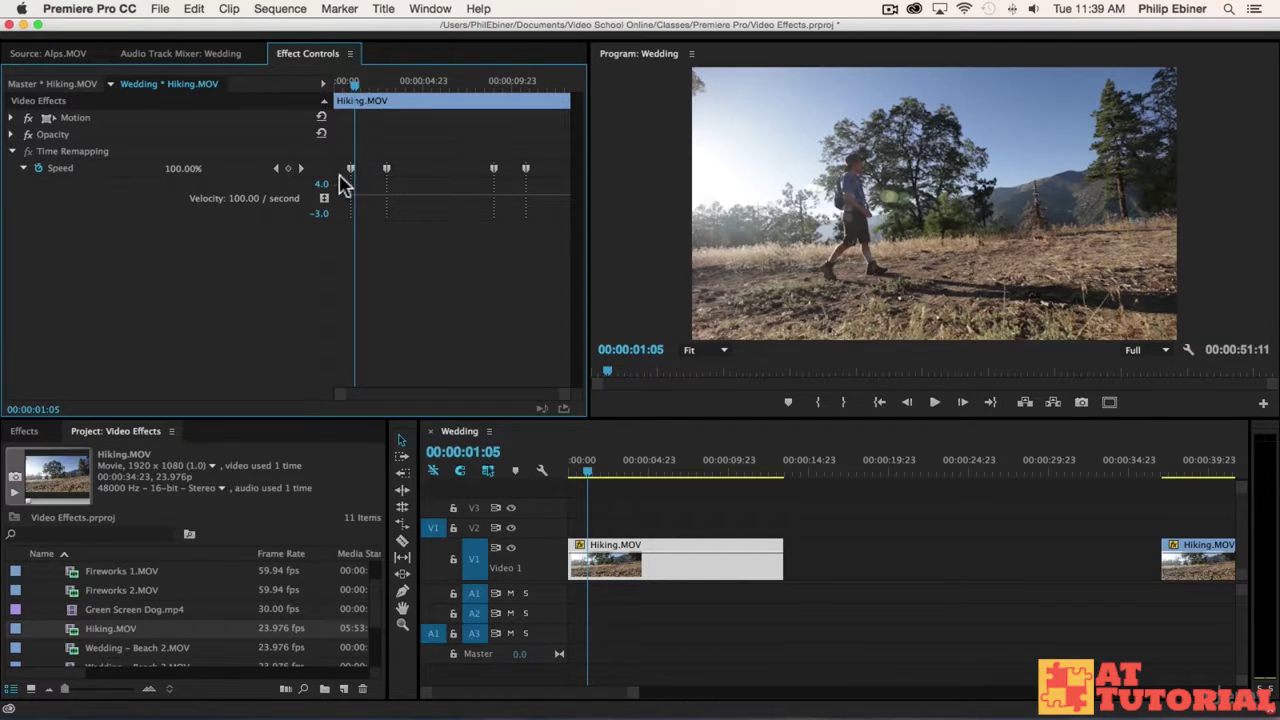
left_click_drag(352, 88, 227, 97)
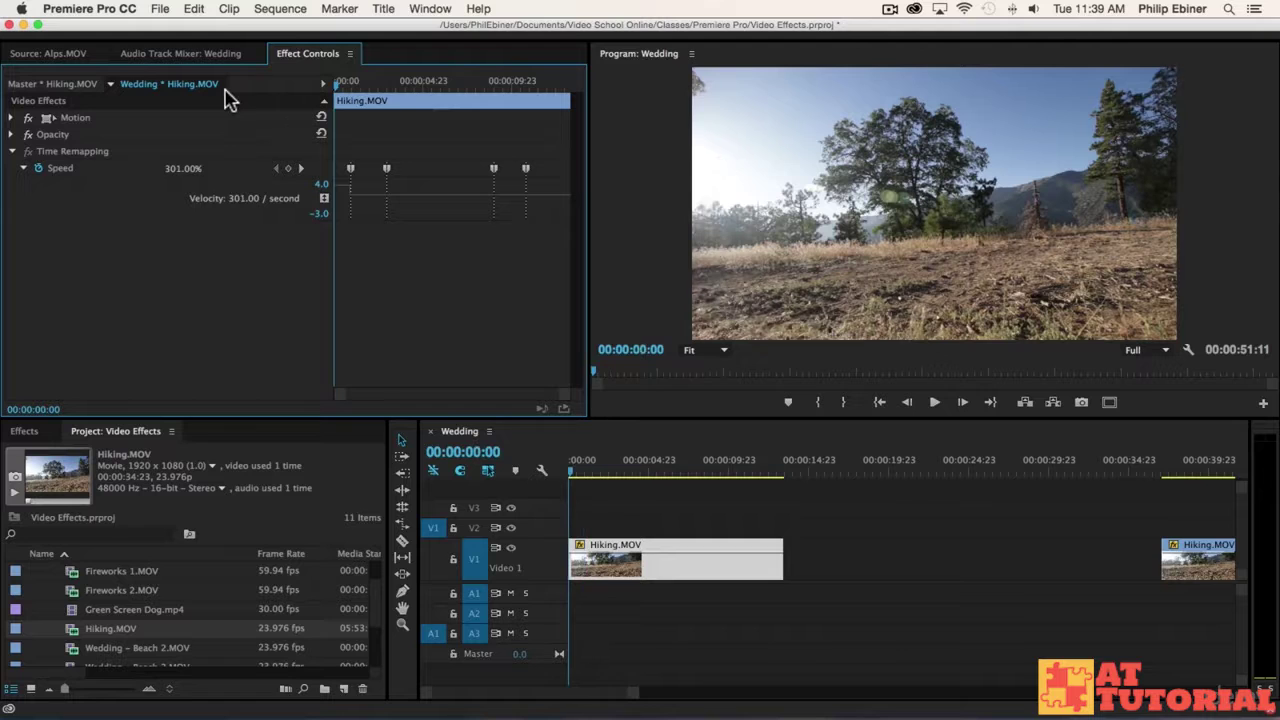
key("space")
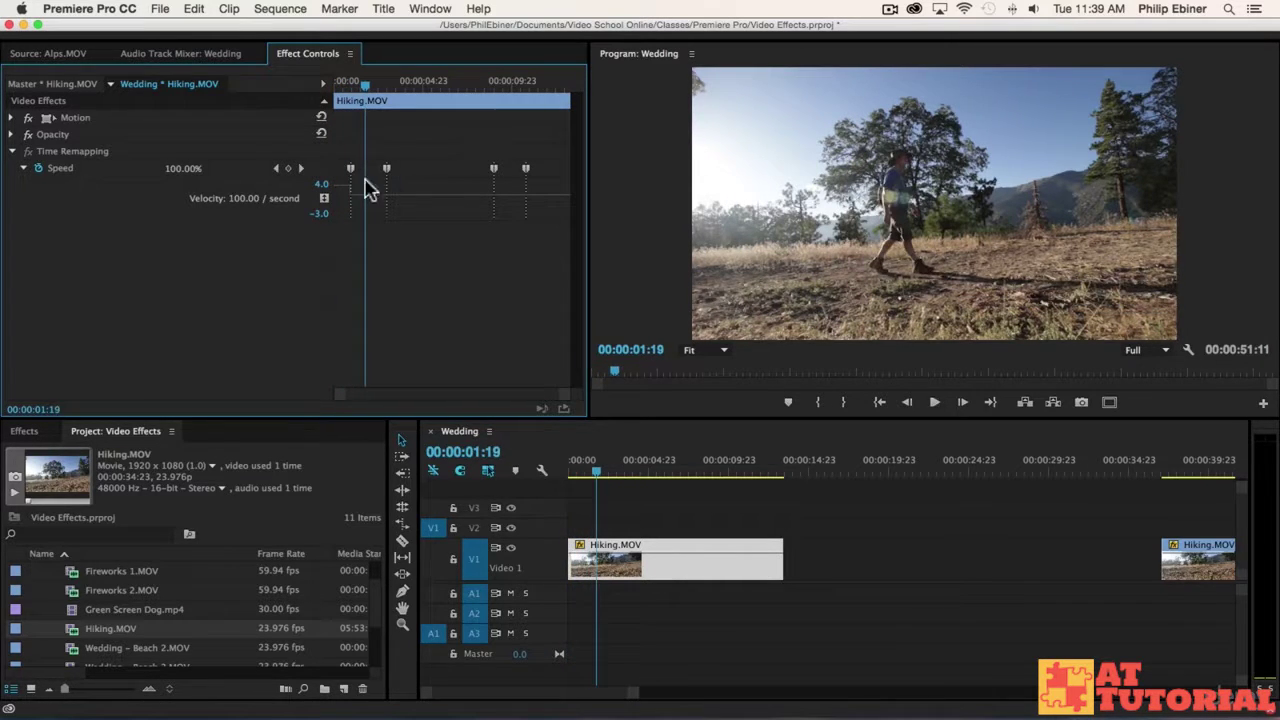
left_click_drag(365, 84, 280, 86)
key("space")
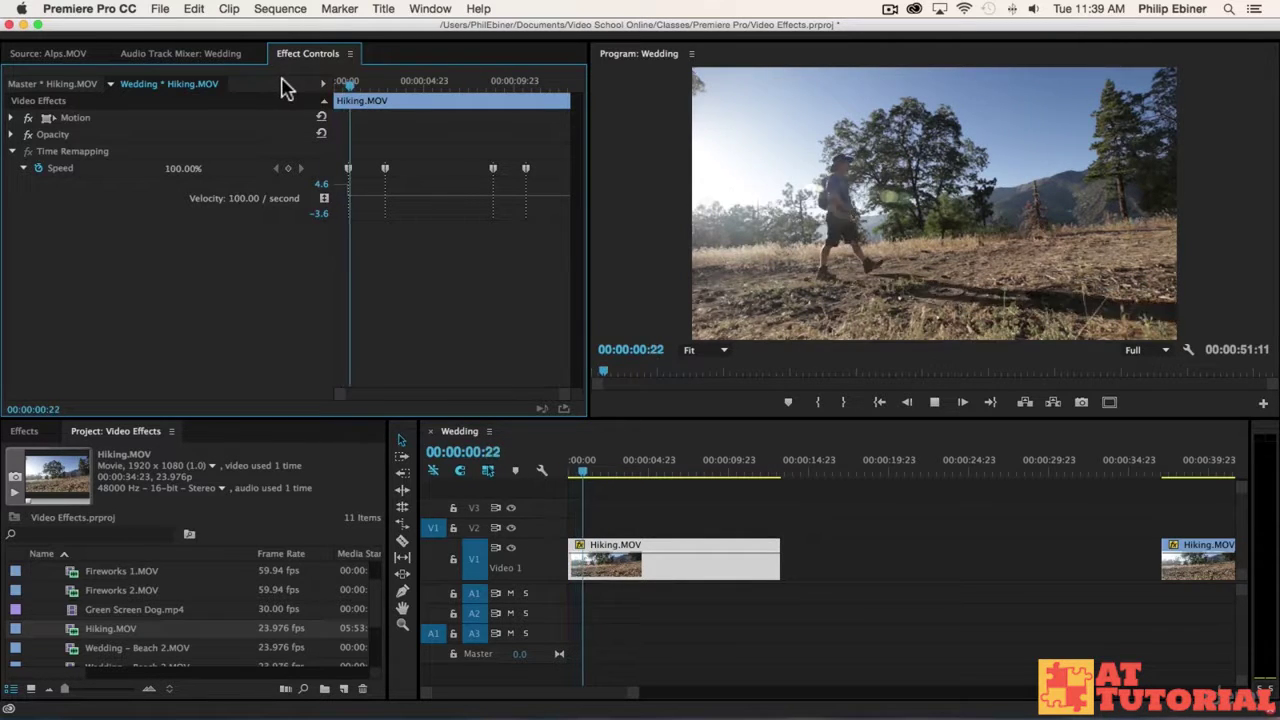
key("space")
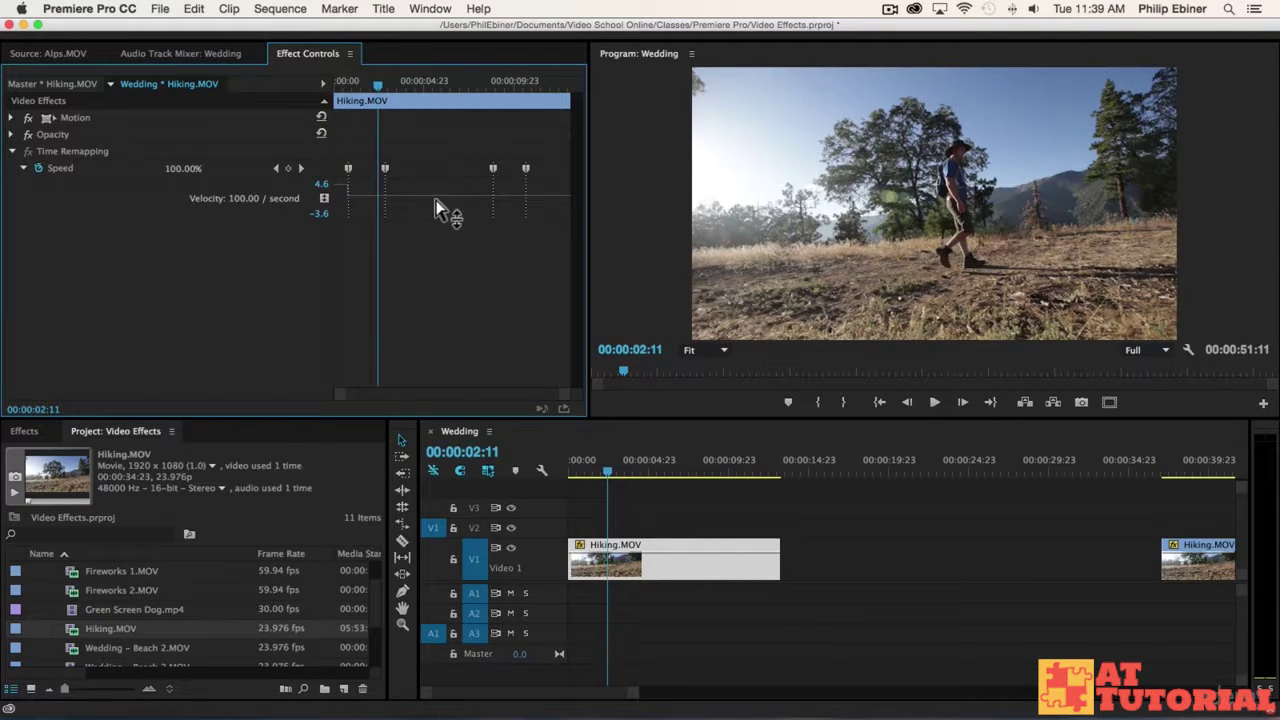
Step: Raise the speed between the second and third keyframes to 552% and play back that section
left_click_drag(454, 65, 454, 27)
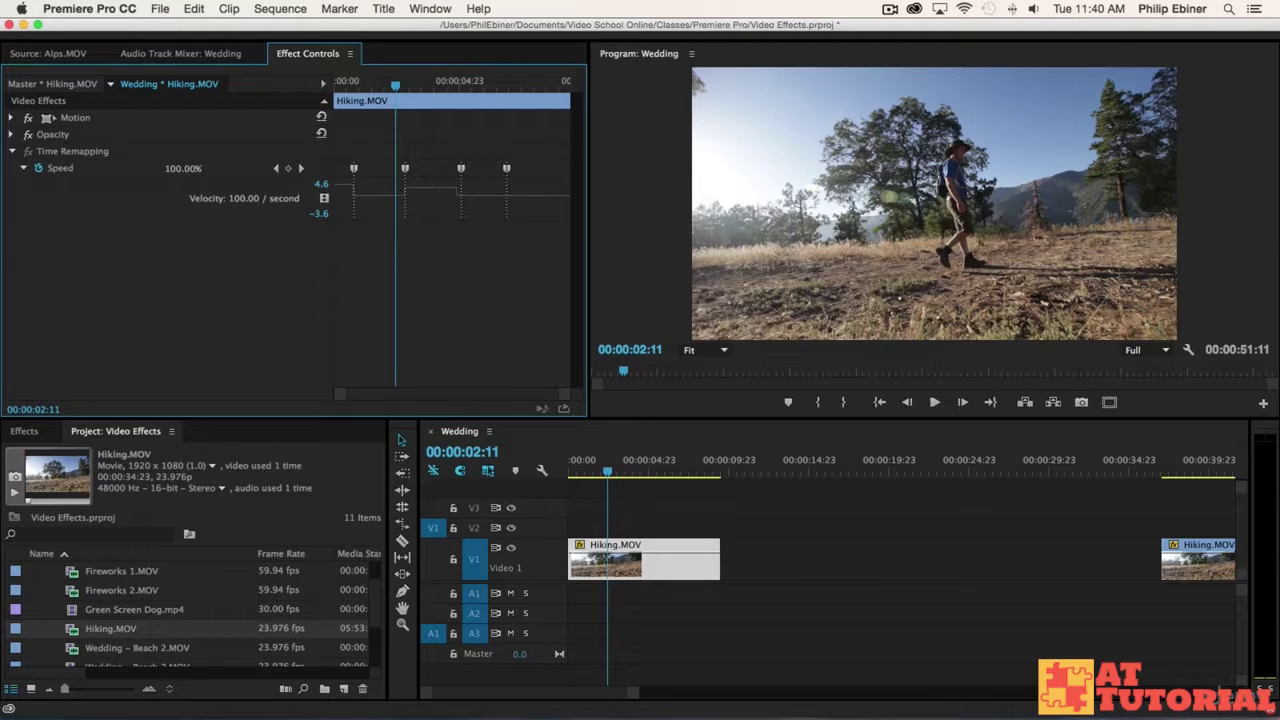
key("space")
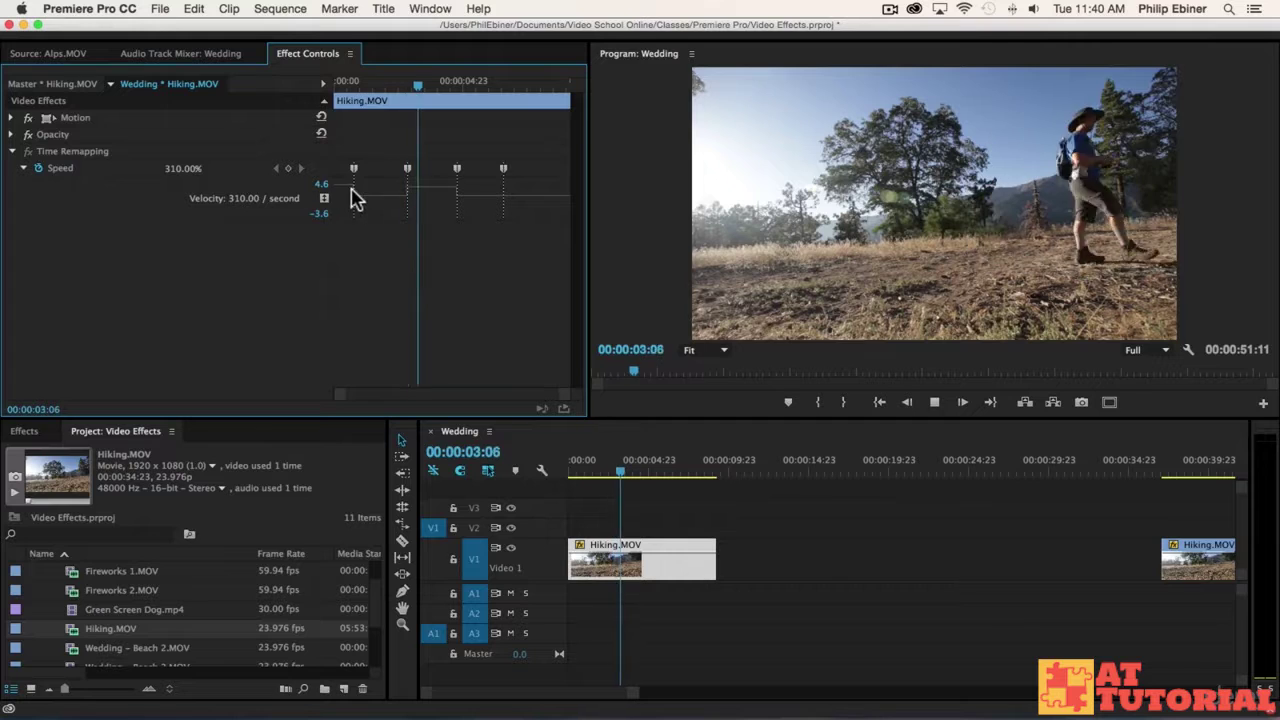
key("space")
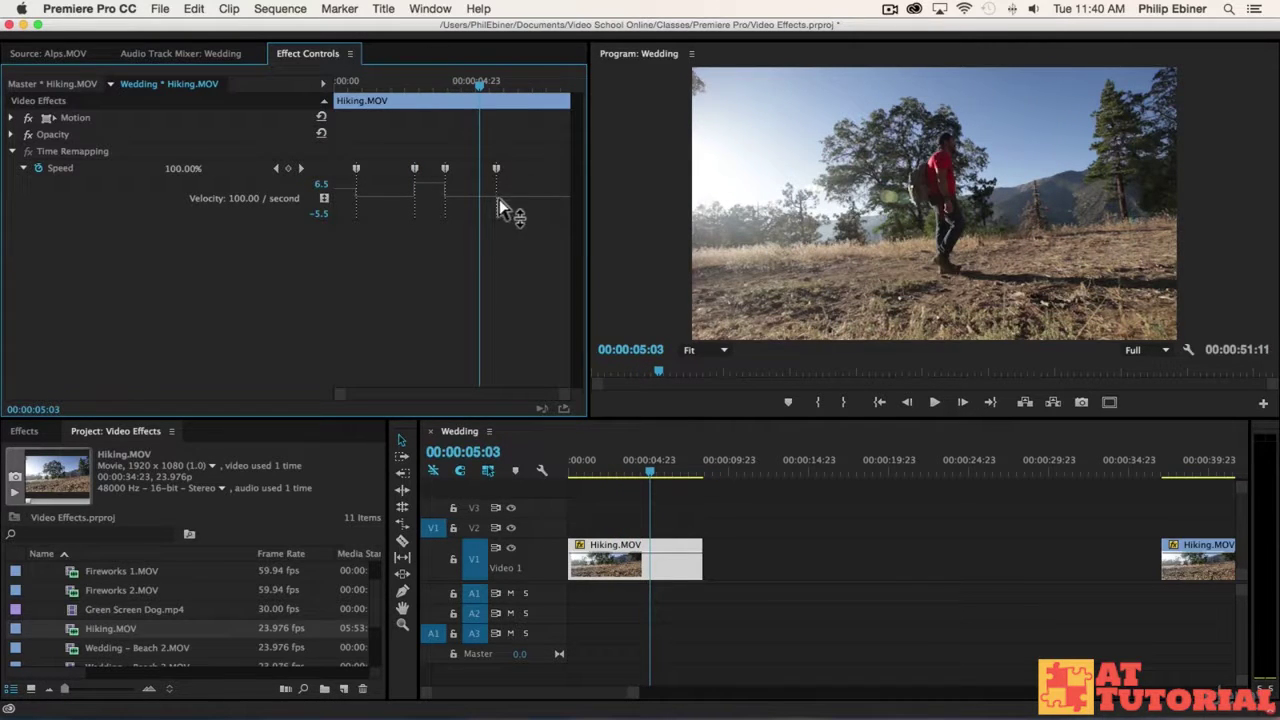
left_click(404, 84)
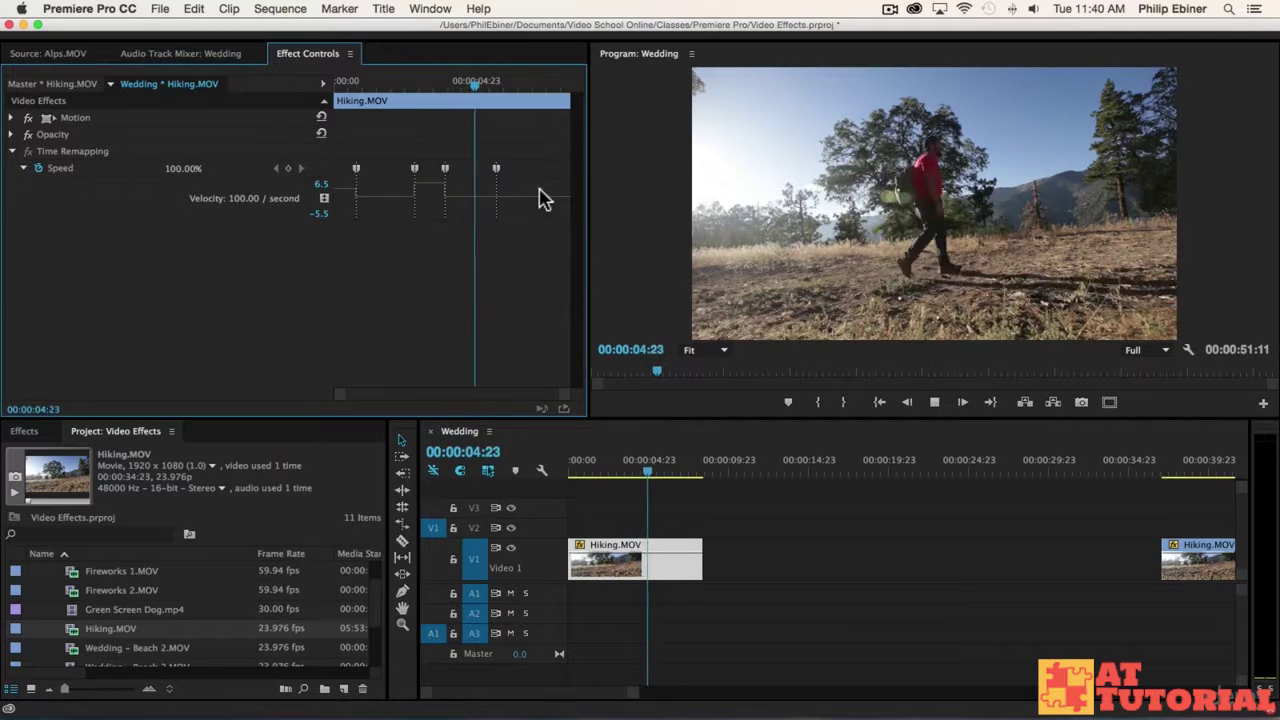
key("space")
Step: Raise the speed after the last keyframe to 532% and play the whole clip from the start
left_click_drag(510, 192, 514, 5)
key("space")
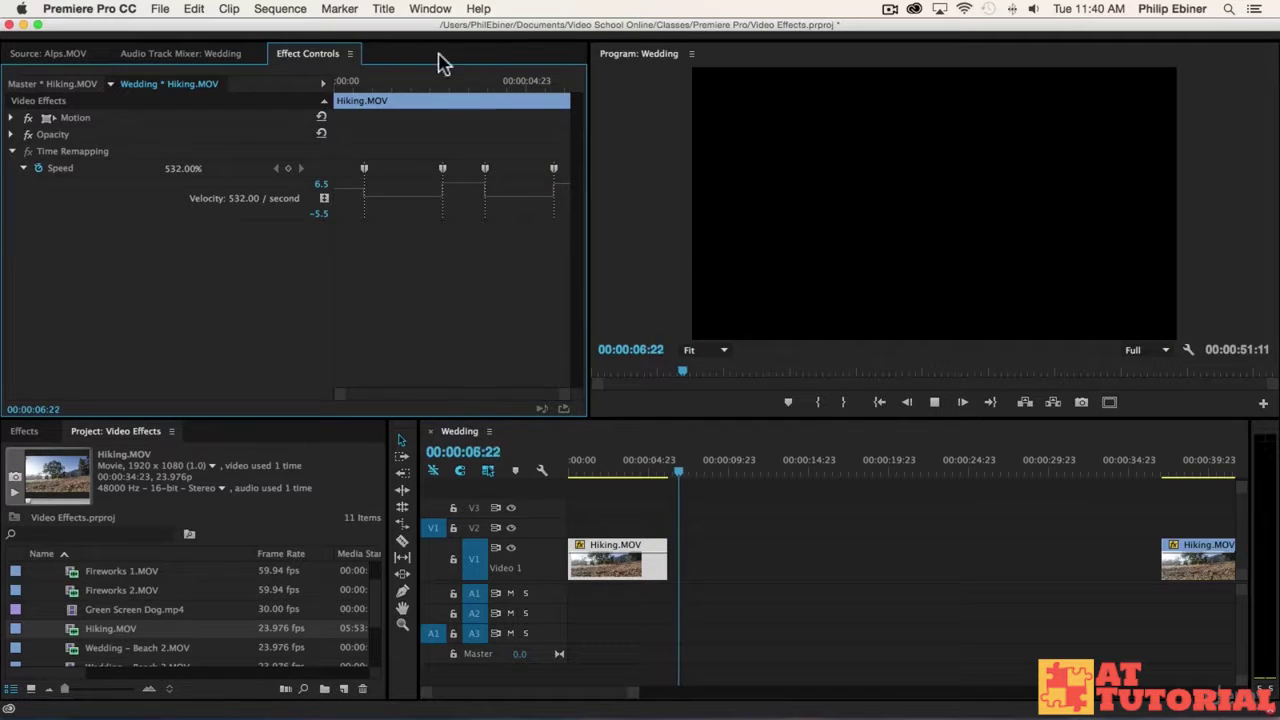
key("space")
key("Home")
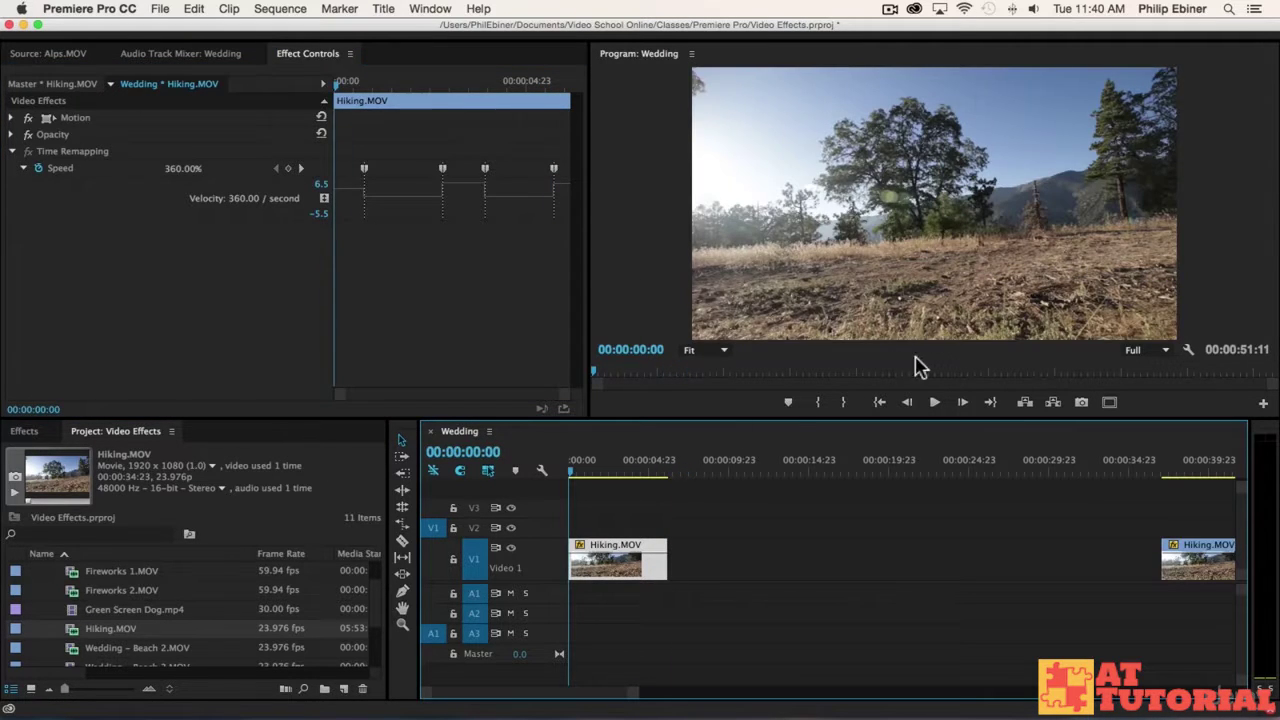
key("space")
key("Home")
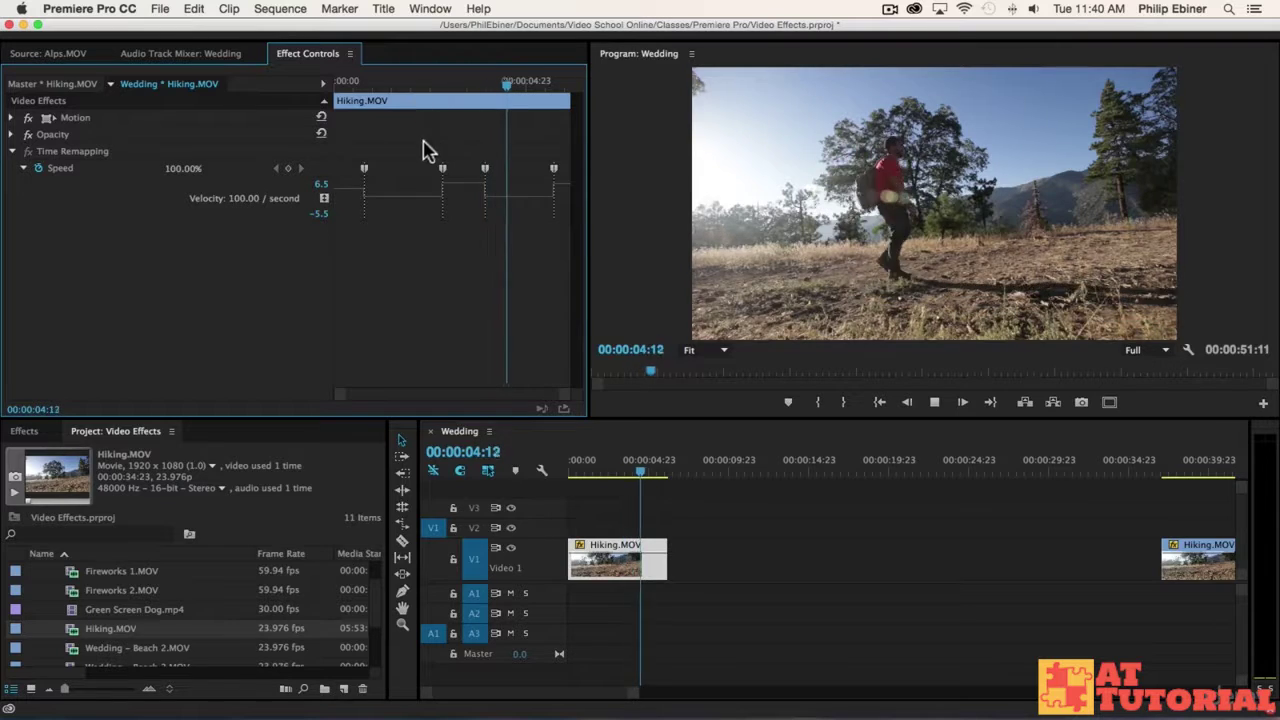
key("space")
Step: Split the first speed keyframe into a gradual ramp from 360% down to 100% and preview the transition
left_click_drag(364, 88, 351, 84)
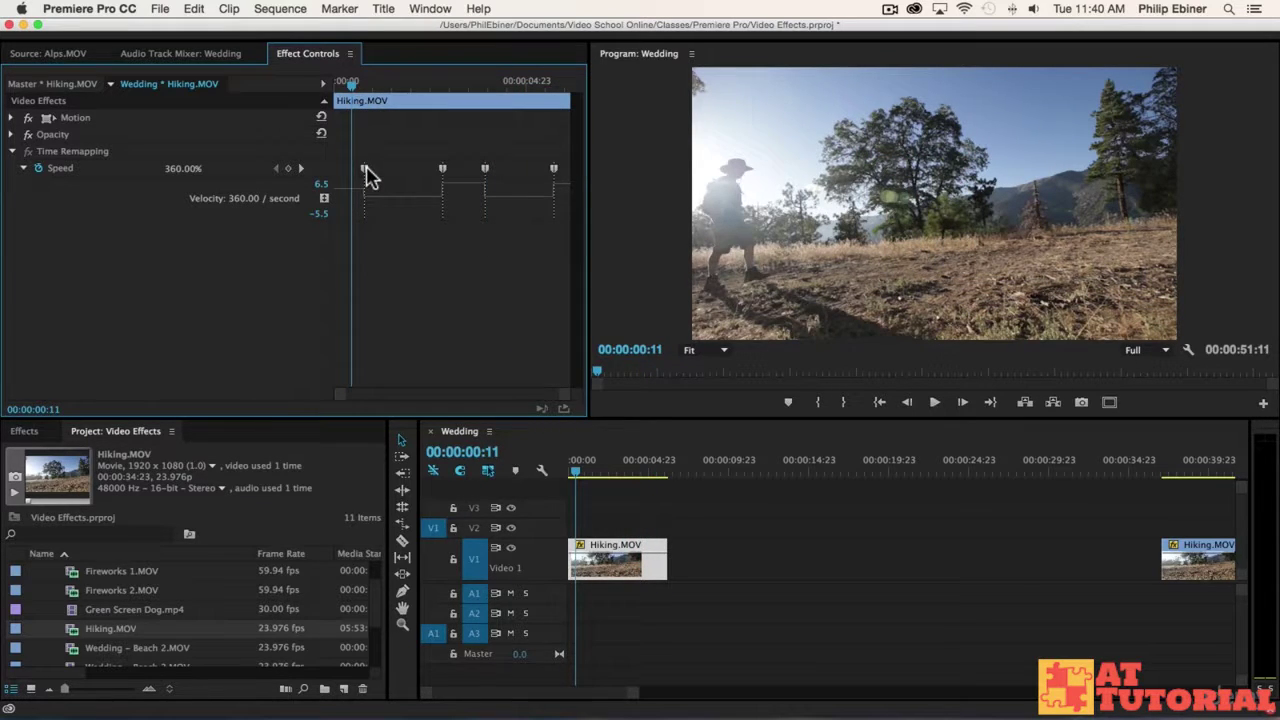
left_click_drag(370, 175, 397, 180)
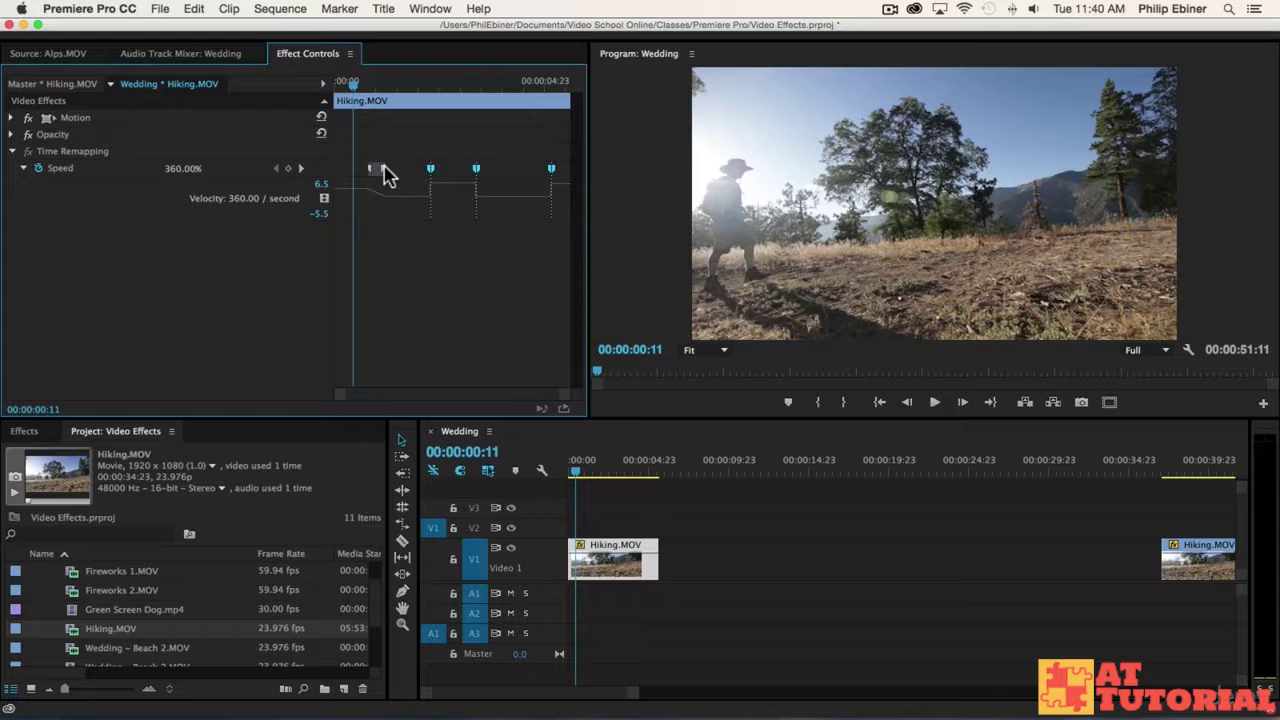
key("space")
left_click(368, 84)
left_click_drag(360, 86, 396, 103)
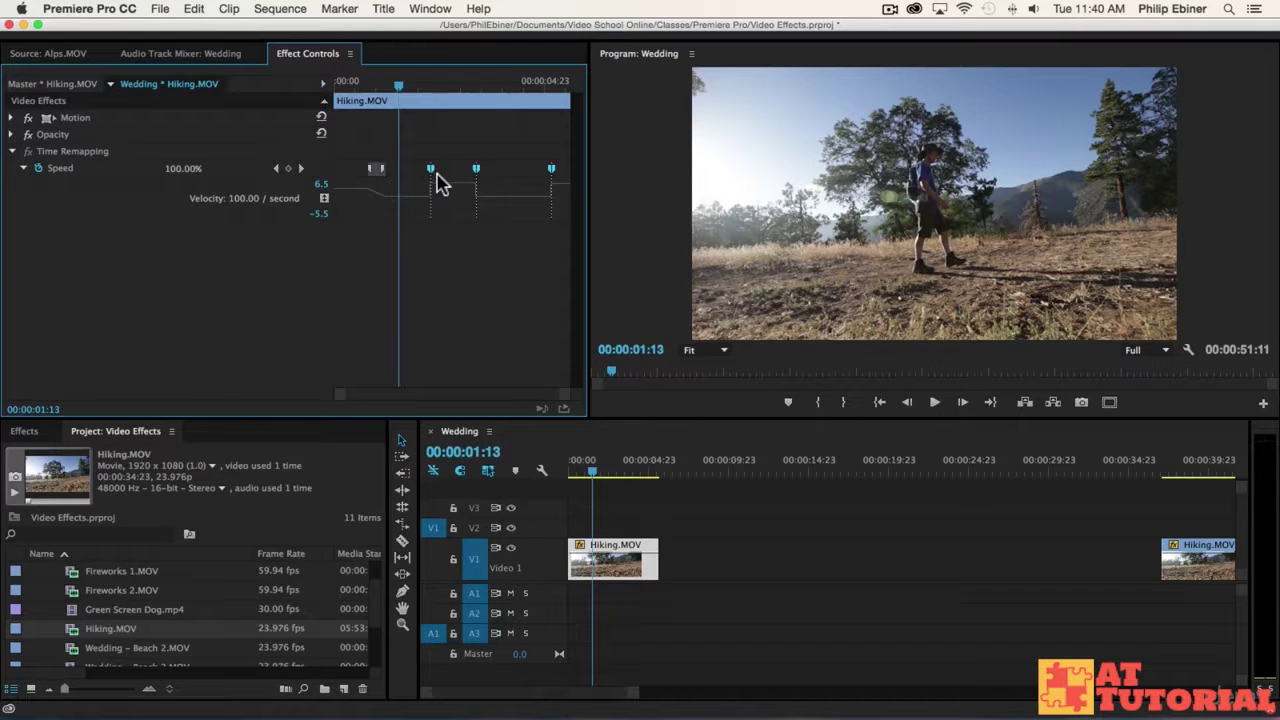
Step: Split the second, third and fourth speed keyframes into gradual ramps and play back the clip
left_click_drag(446, 178, 556, 176)
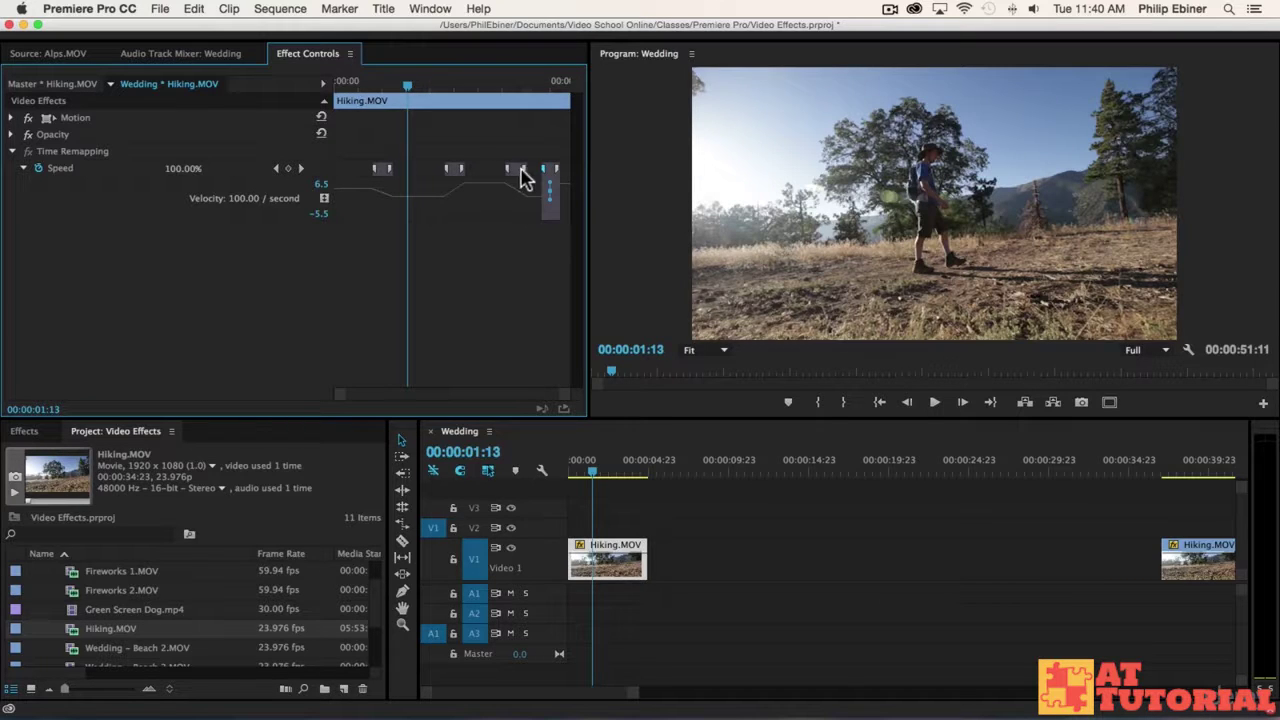
left_click_drag(375, 84, 336, 84)
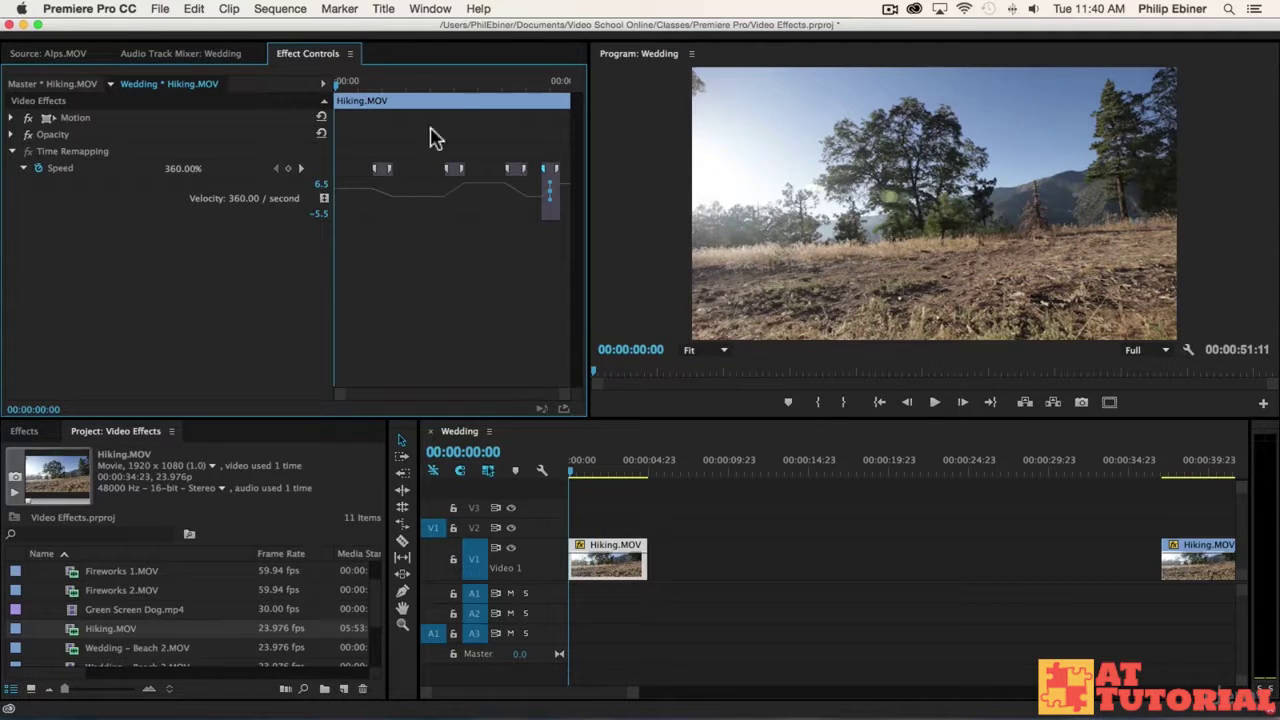
key("space")
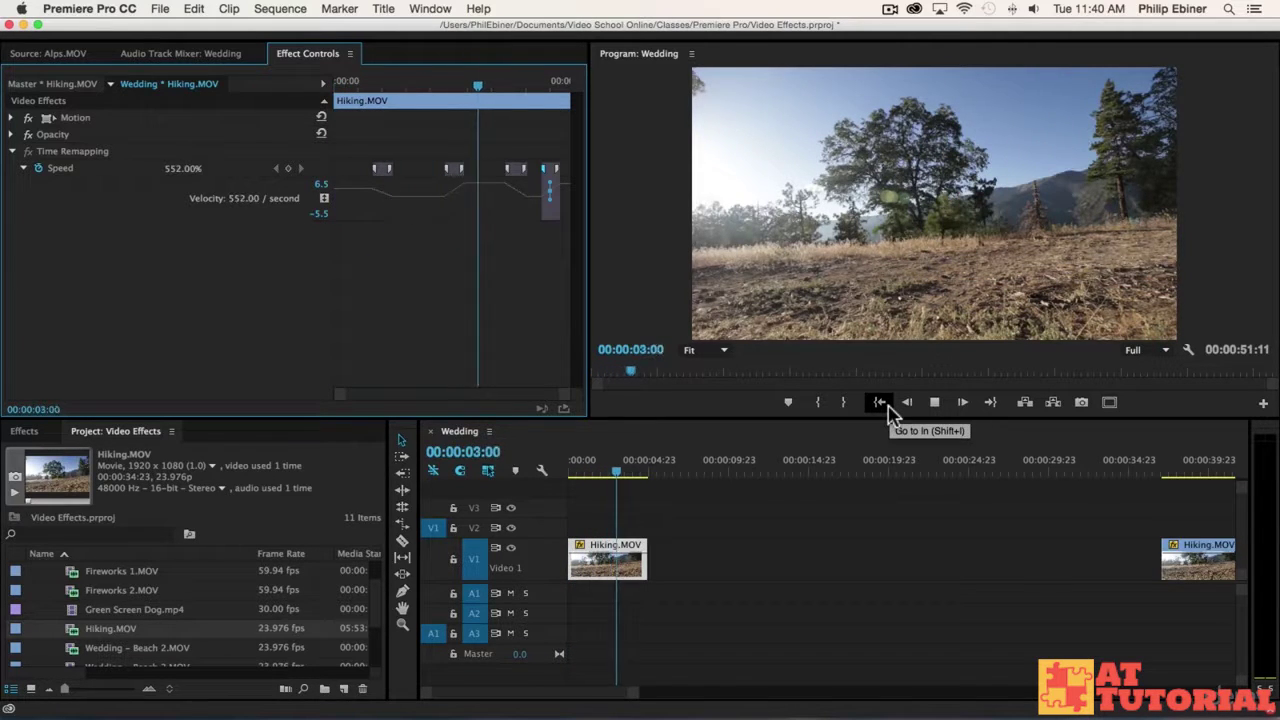
left_click(886, 404)
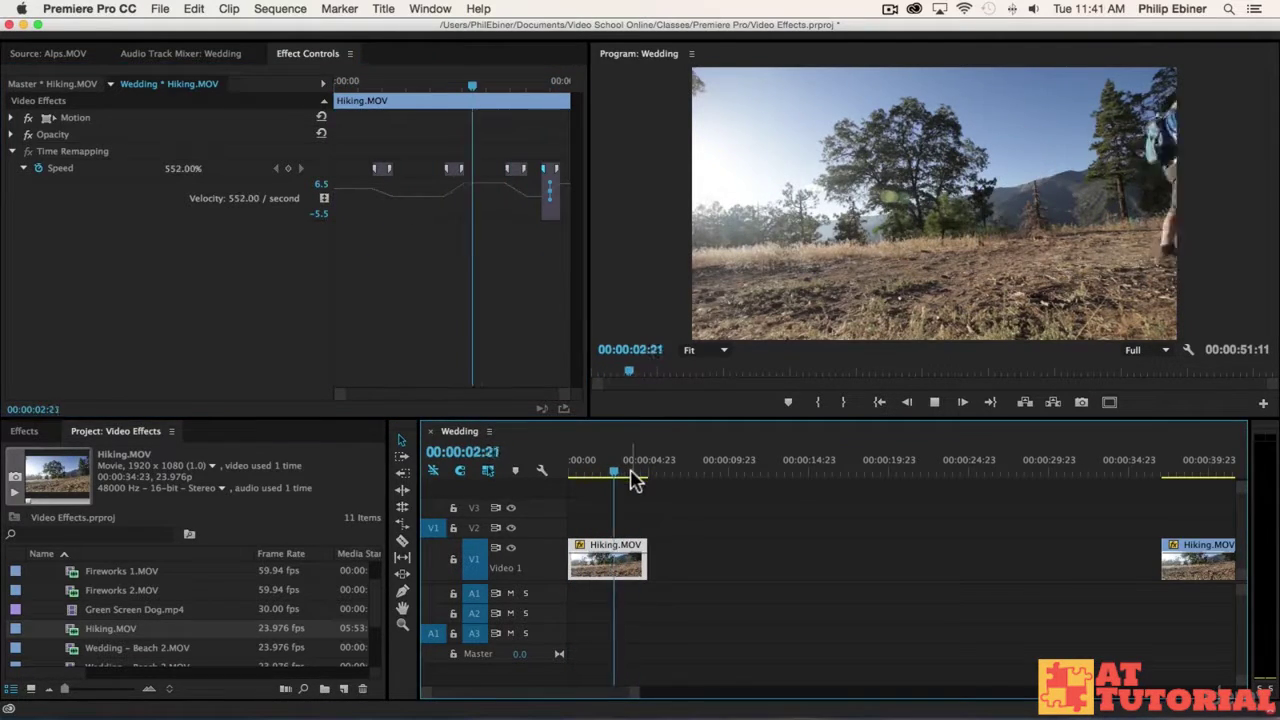
left_click(629, 474)
key("space")
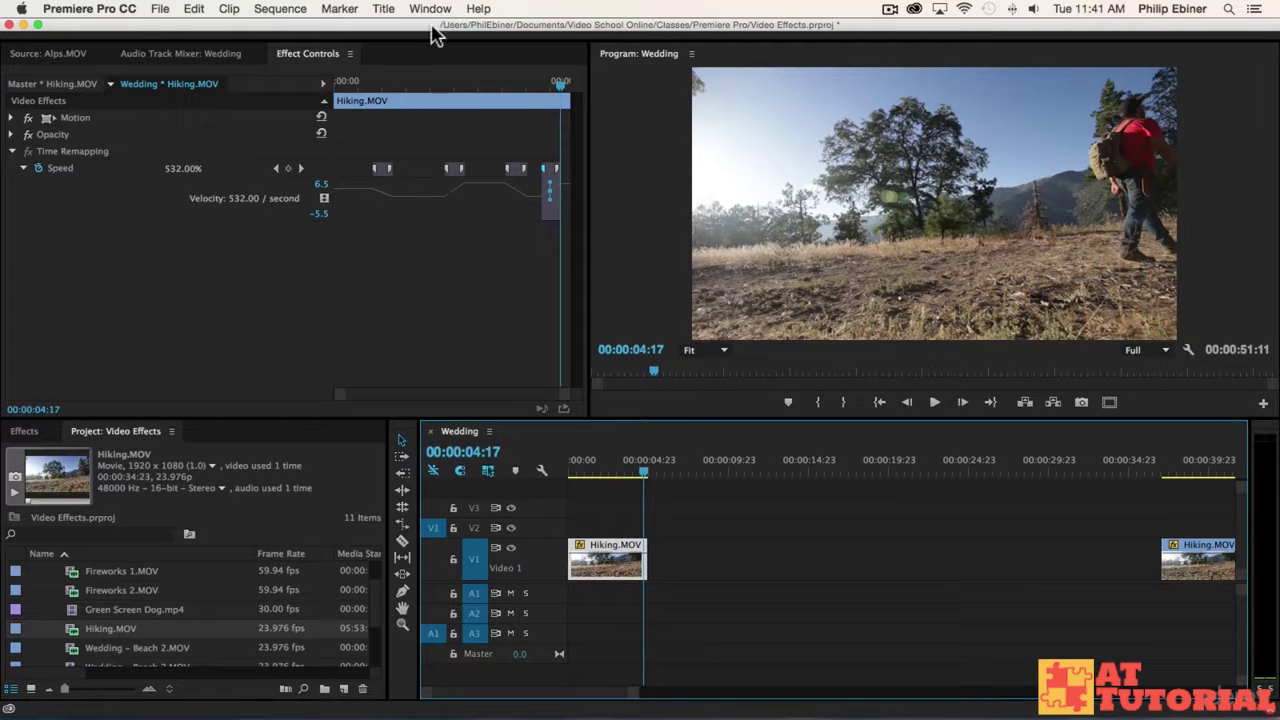
Step: Shorten the speed ramp at the third keyframe and replay the clip to check the transitions
mouse_move(528, 176)
left_mouse_down()
mouse_move(517, 171)
mouse_move(530, 177)
left_mouse_up()
left_click(486, 81)
key("space")
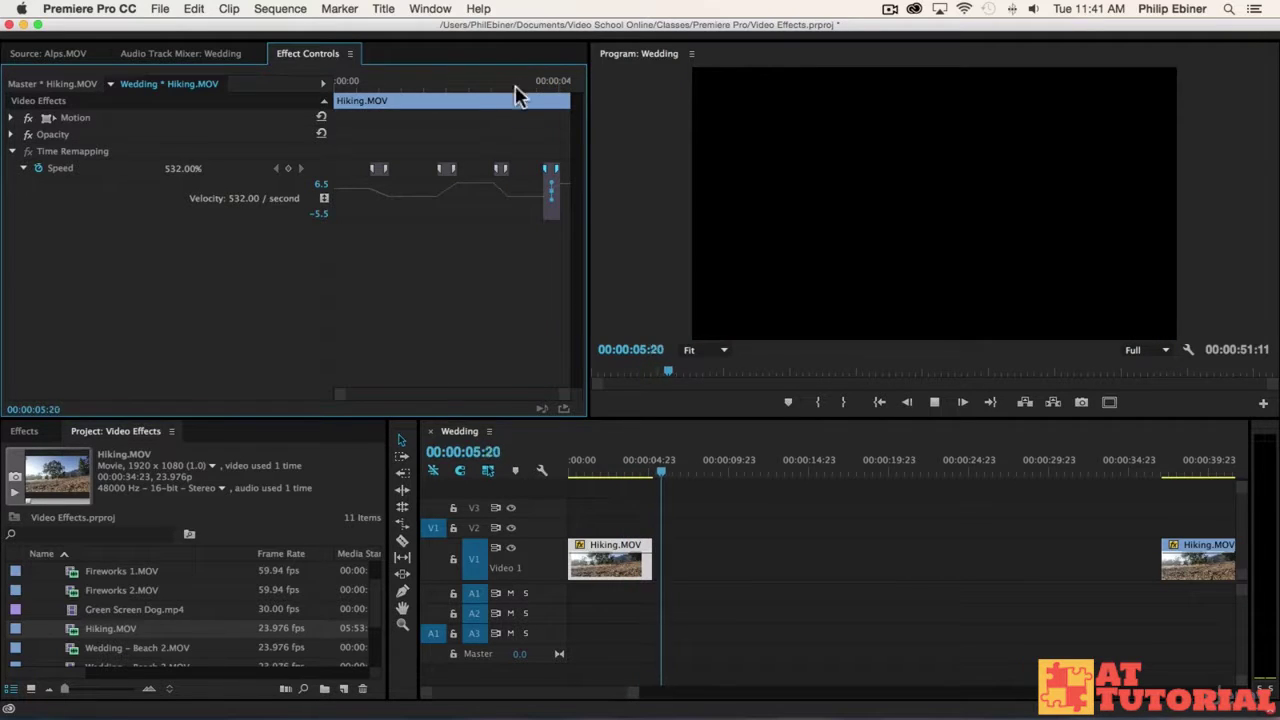
key("space")
key("Home")
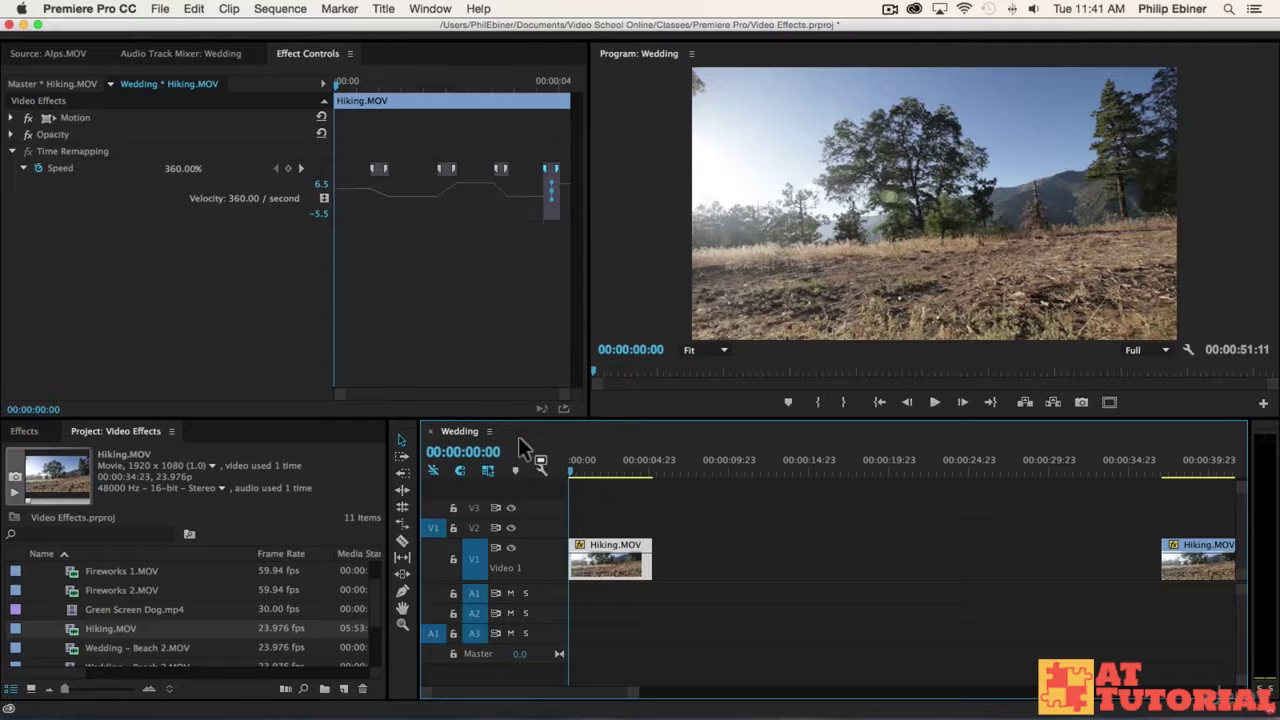
key("space")
key("space")
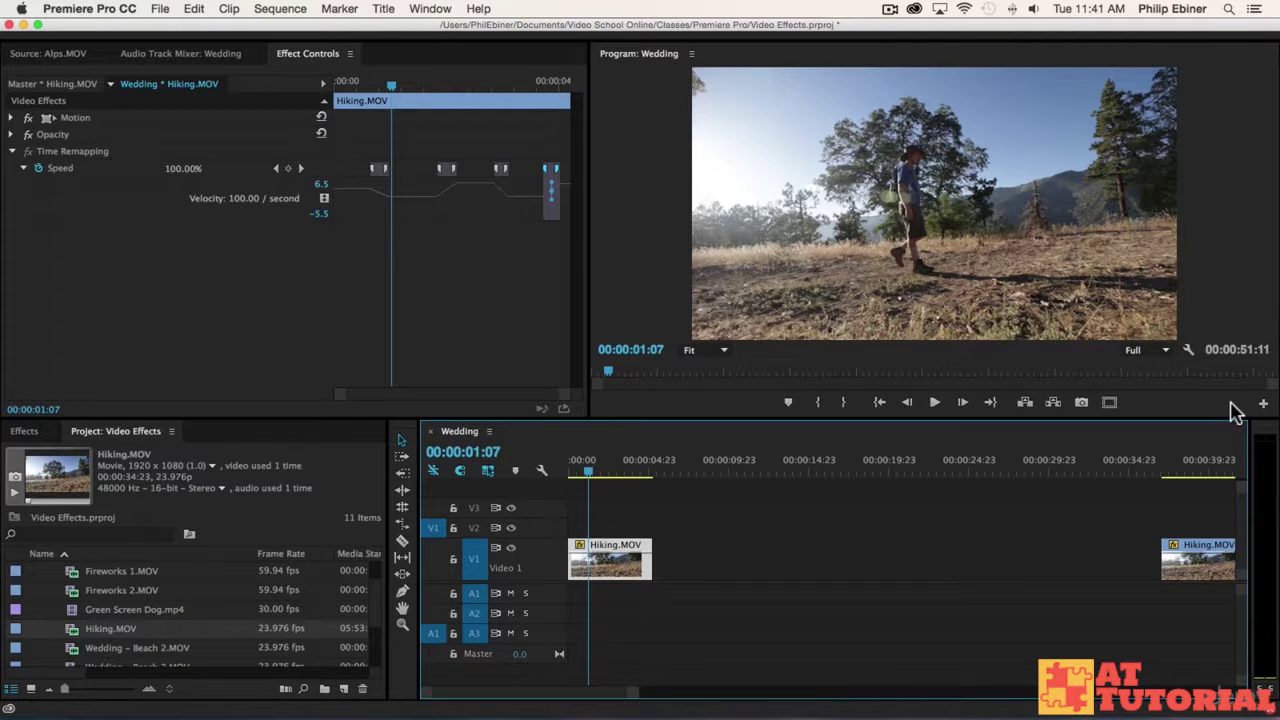
left_click_drag(620, 452, 580, 486)
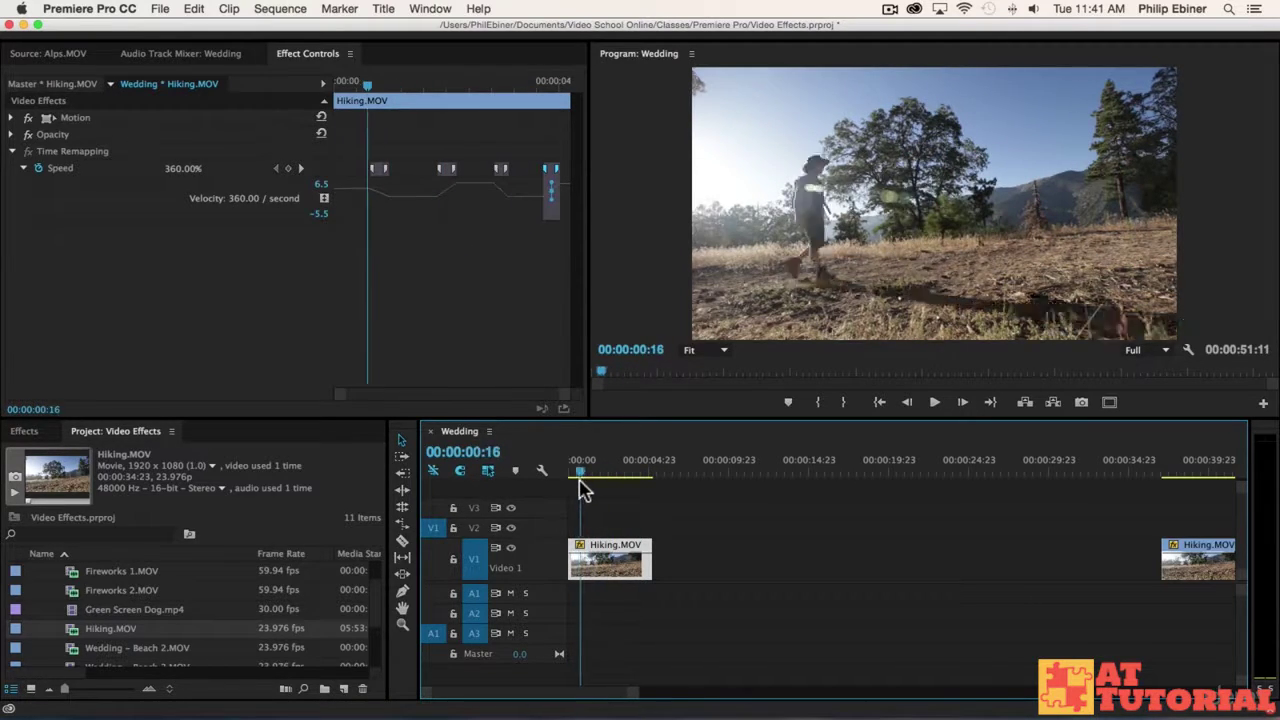